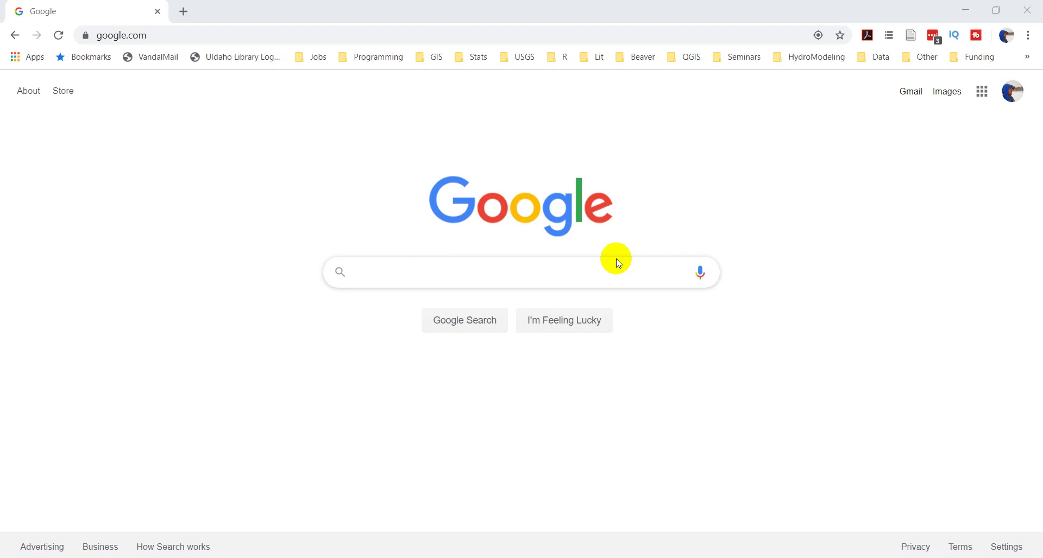
# - Search Google for 'geobia pixel based'
pyautogui.click(533, 278)
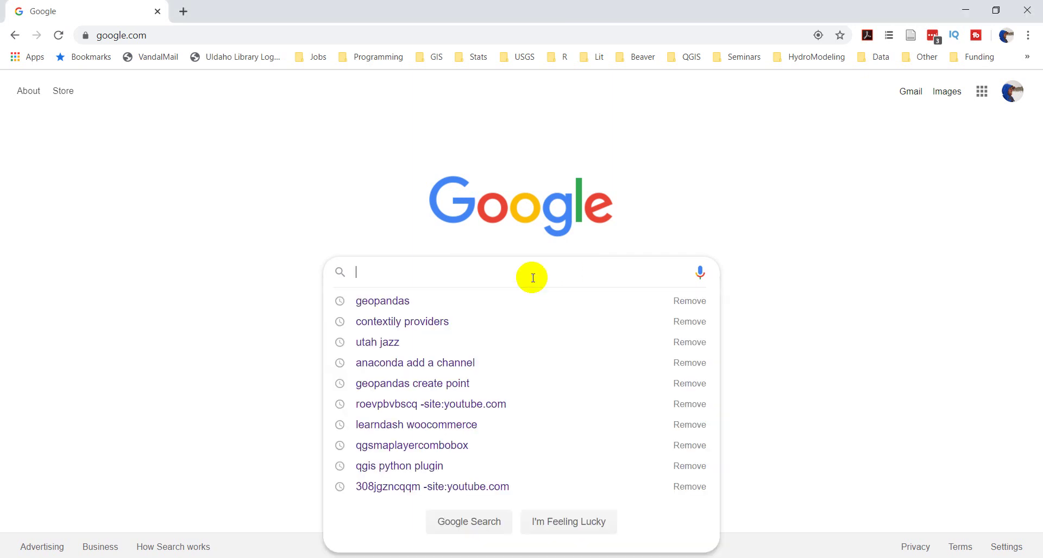
pyautogui.write('g')
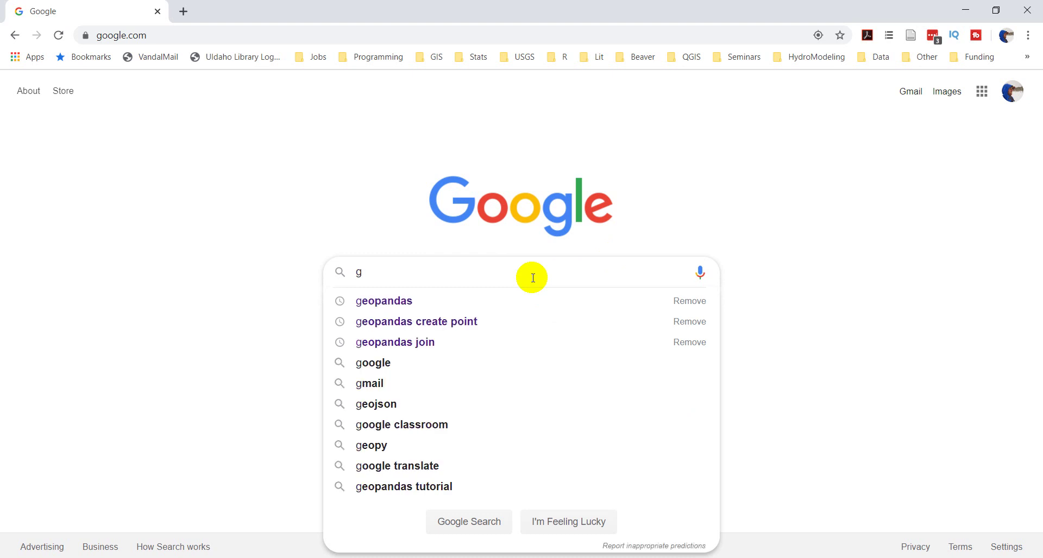
pyautogui.write('eobia ')
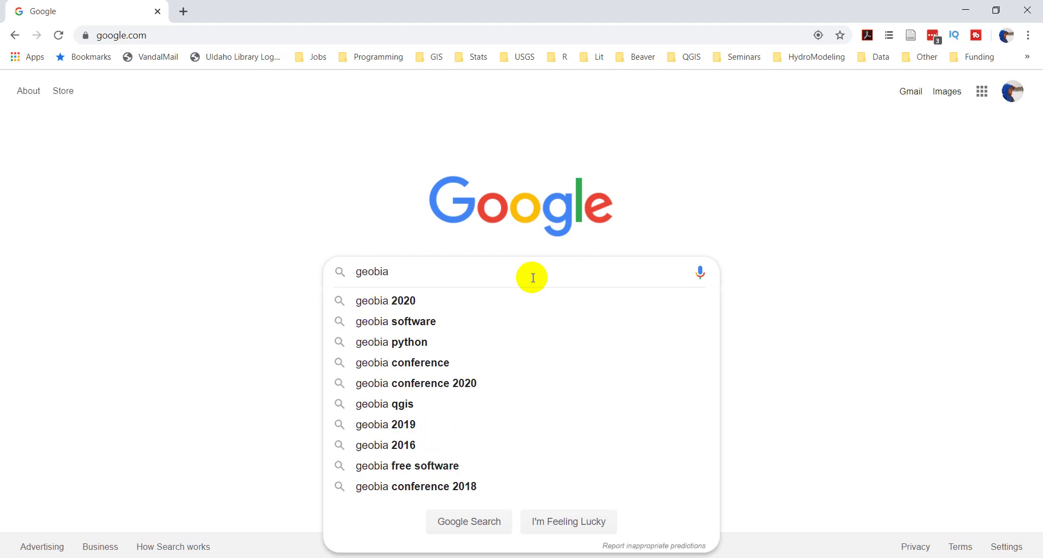
pyautogui.write('pixel')
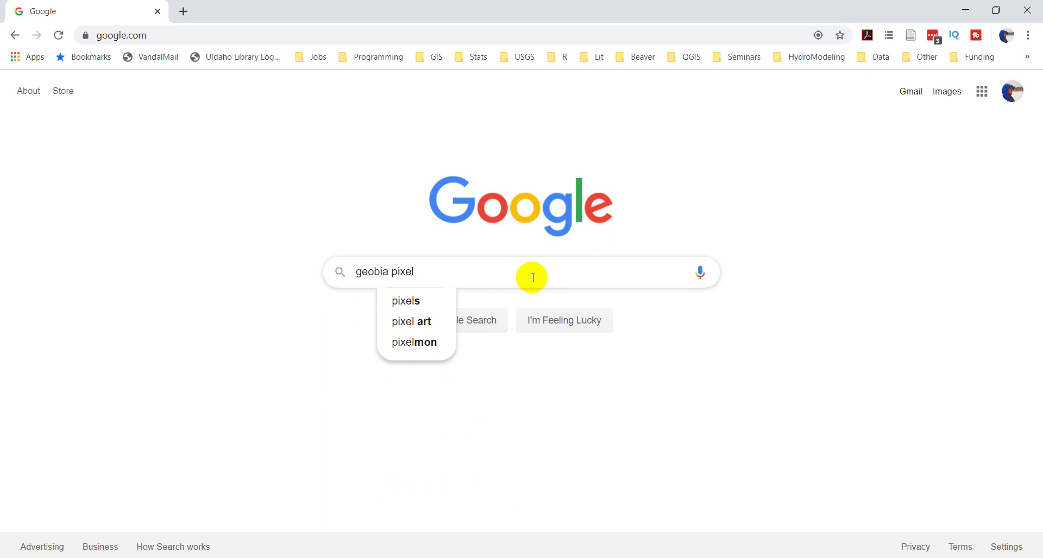
pyautogui.press('BackSpace')
pyautogui.press('BackSpace')
pyautogui.write('el based')
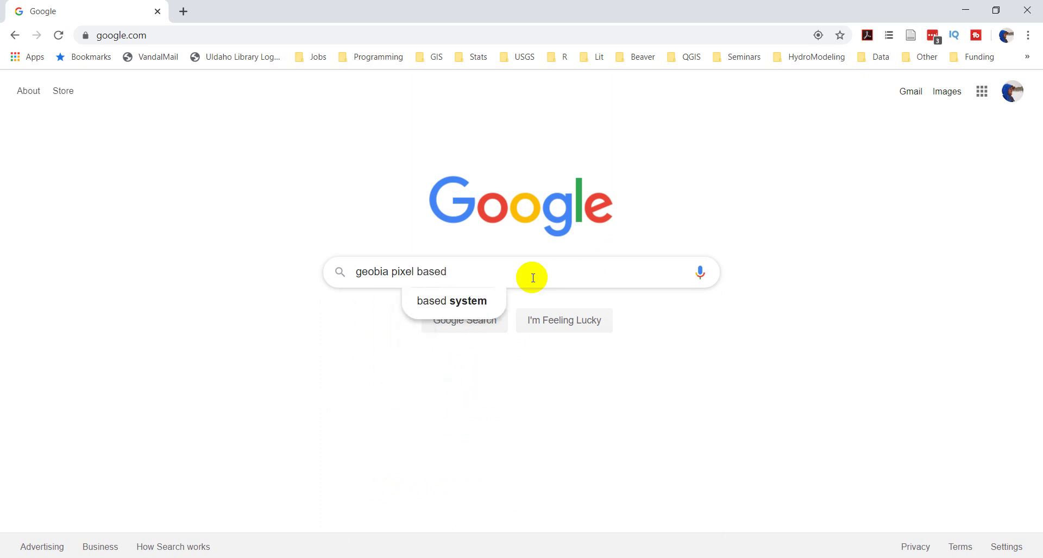
pyautogui.press('Return')
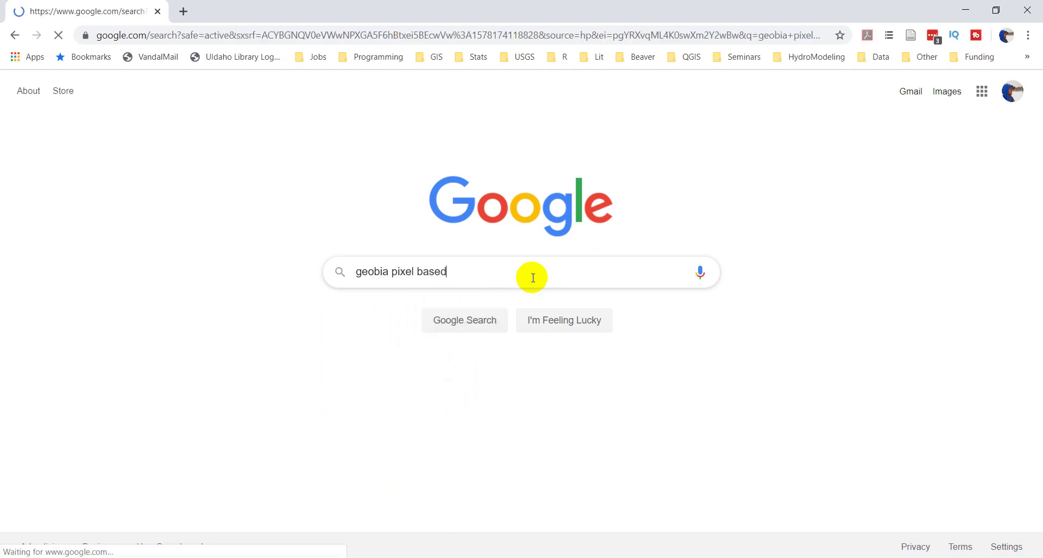
# - Open the GISGeography OBIA article from the search results
pyautogui.scroll(-2, 209, 291)
pyautogui.scroll(-2, 133, 255)
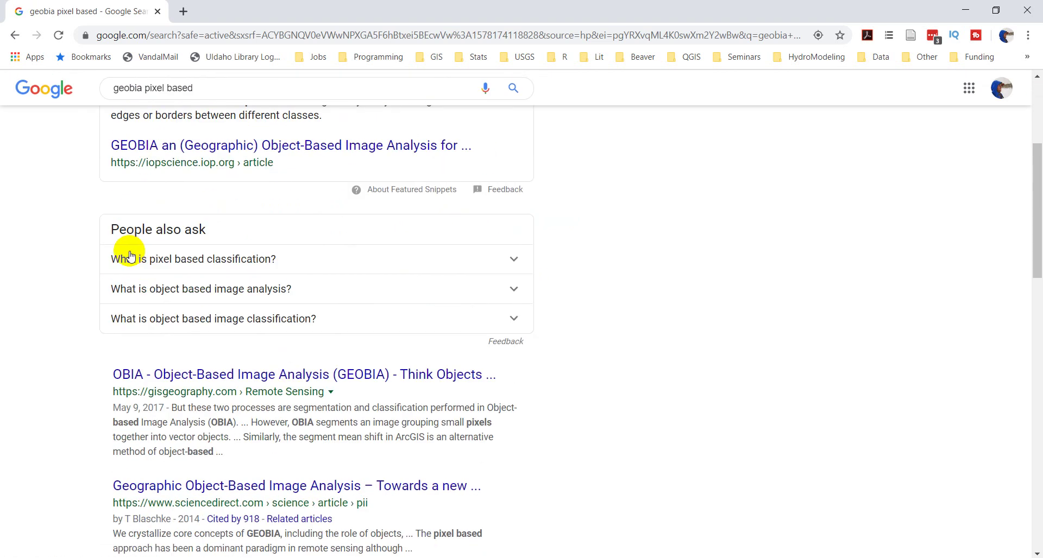
pyautogui.scroll(-2, 130, 256)
pyautogui.scroll(4, 134, 256)
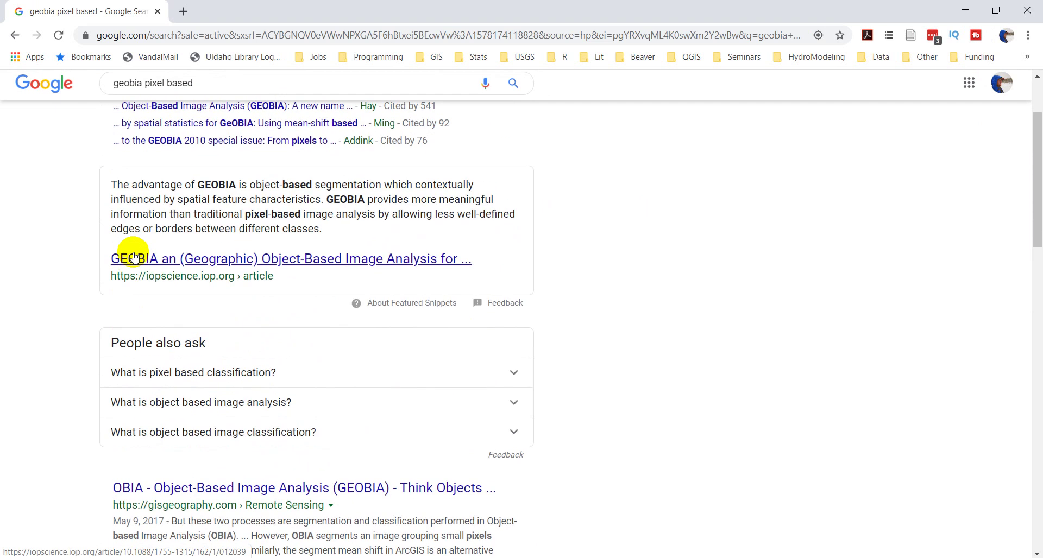
pyautogui.scroll(-4, 135, 257)
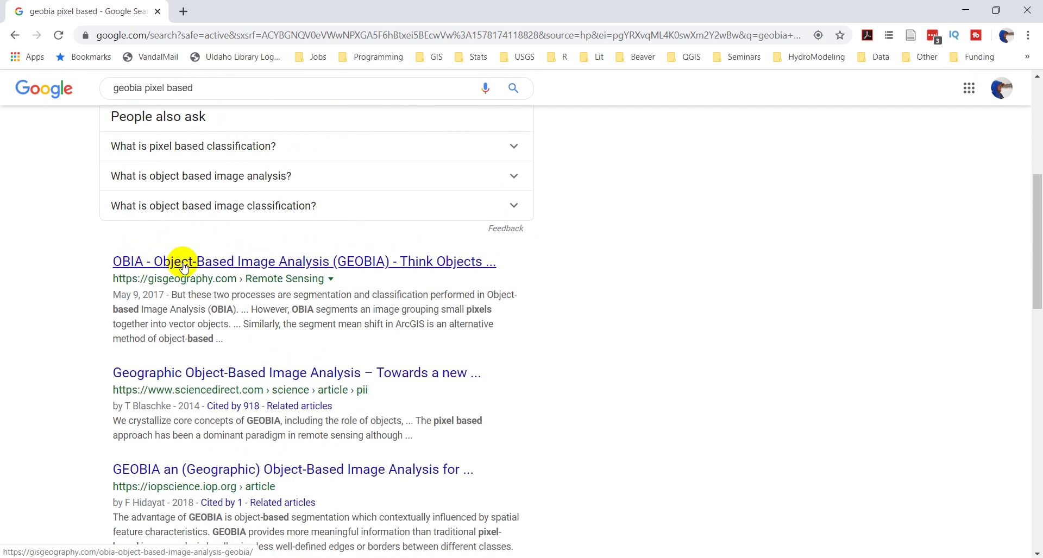
pyautogui.click(183, 264)
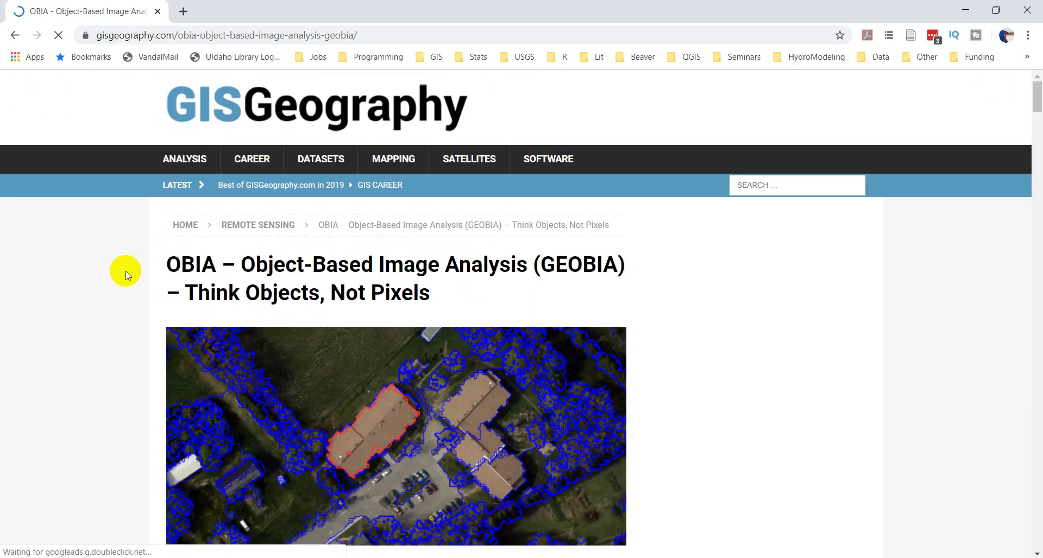
pyautogui.scroll(-5, 126, 272)
pyautogui.scroll(5, 315, 228)
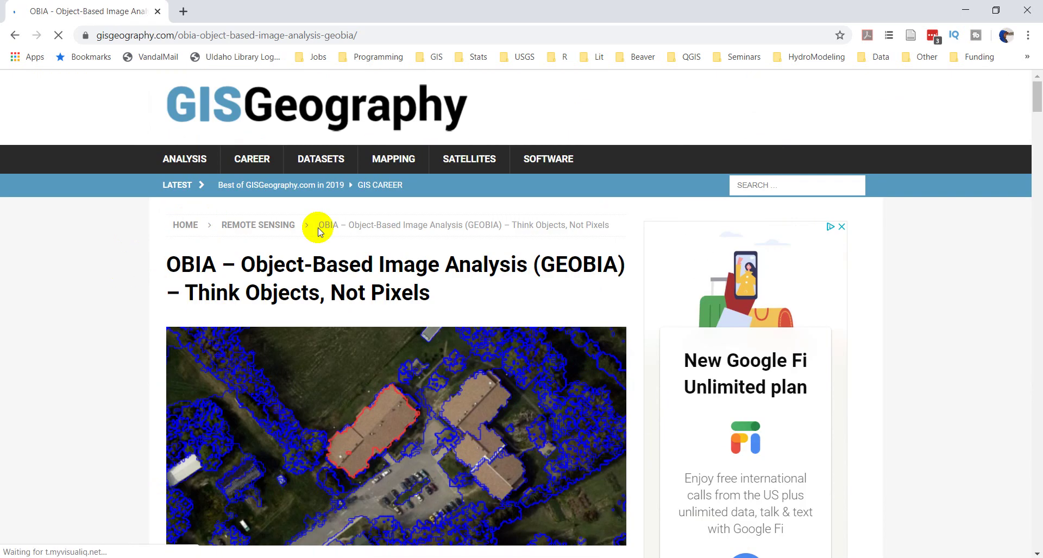
pyautogui.scroll(-2, 281, 292)
pyautogui.scroll(-8, 281, 291)
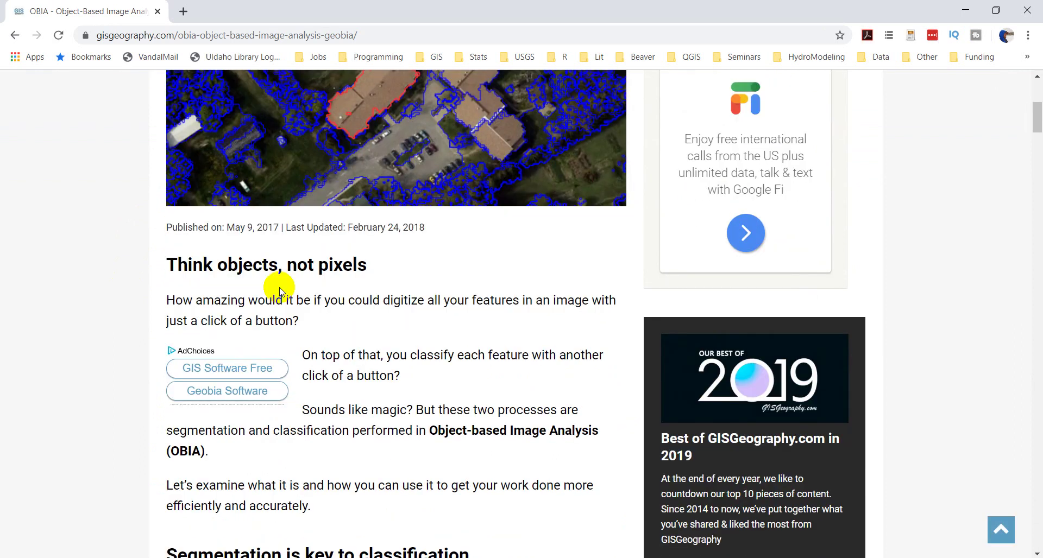
pyautogui.scroll(-2, 280, 291)
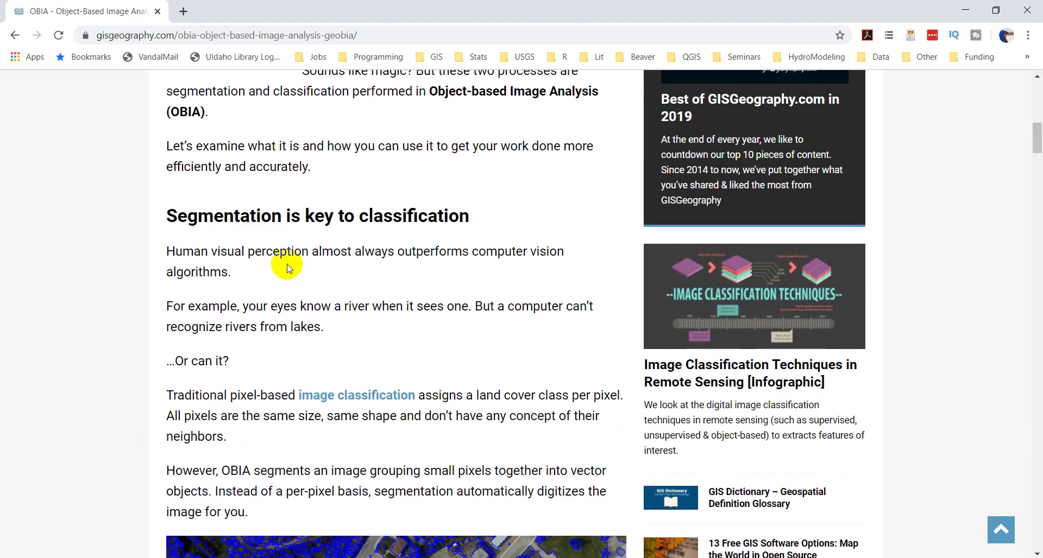
pyautogui.scroll(-6, 239, 242)
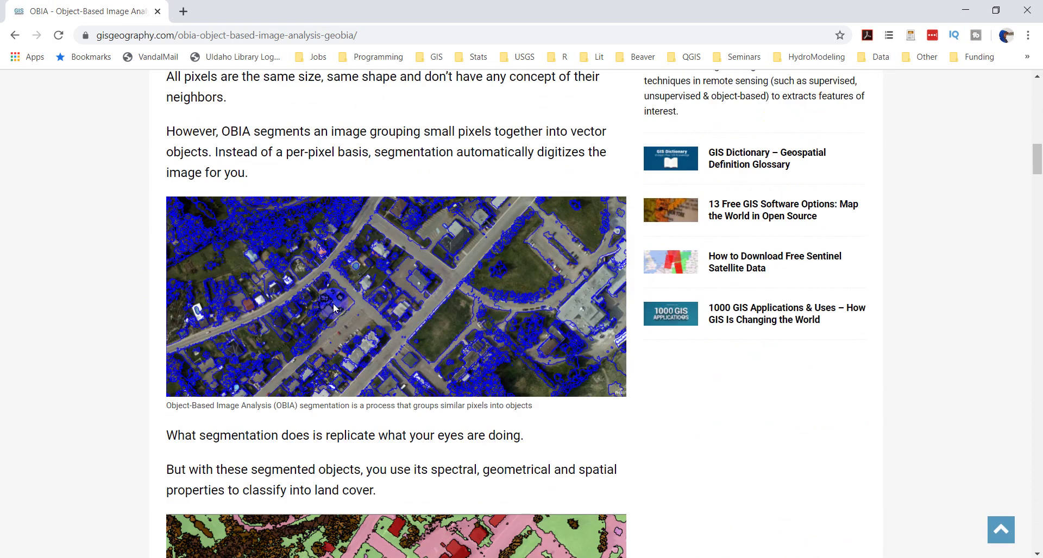
pyautogui.scroll(-2, 424, 312)
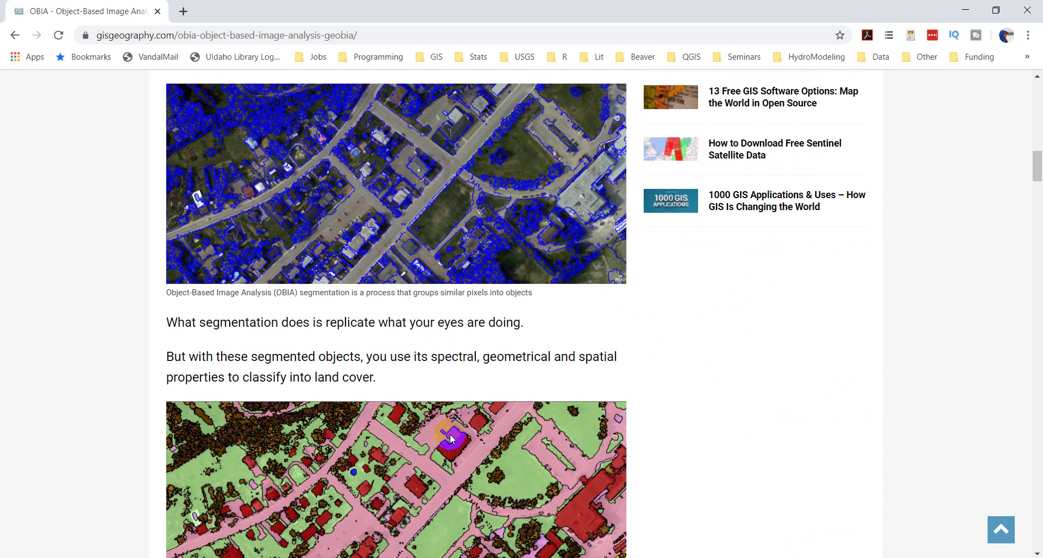
pyautogui.scroll(-4, 444, 441)
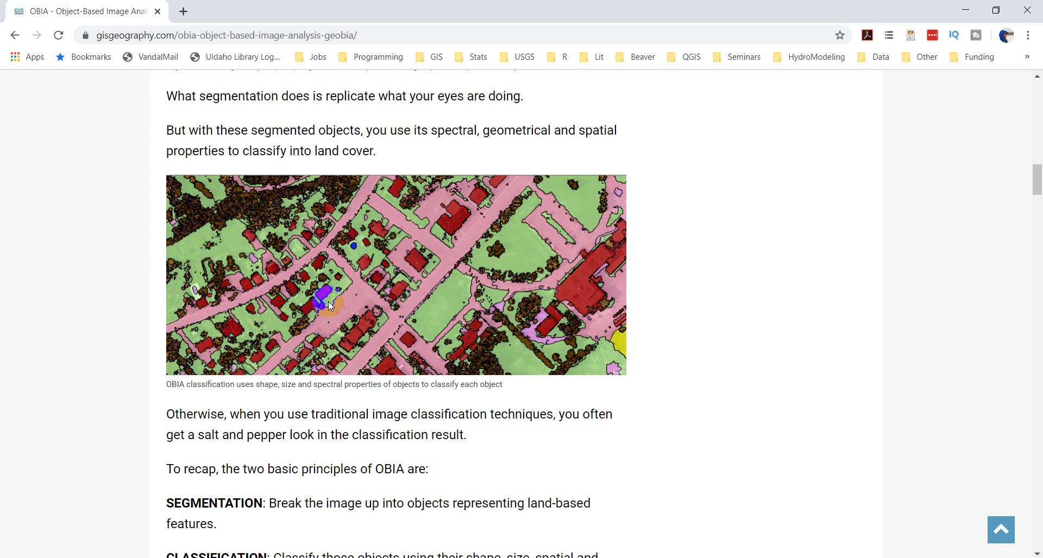
# - Return to the top of the article and select 'OBIA' in its title
pyautogui.scroll(8, 328, 301)
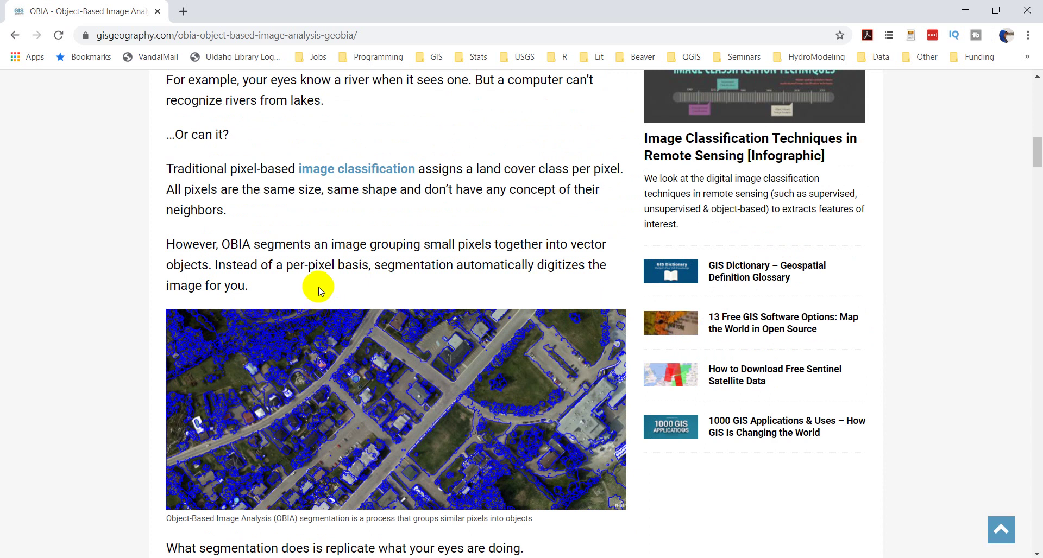
pyautogui.scroll(12, 311, 277)
pyautogui.scroll(4, 312, 274)
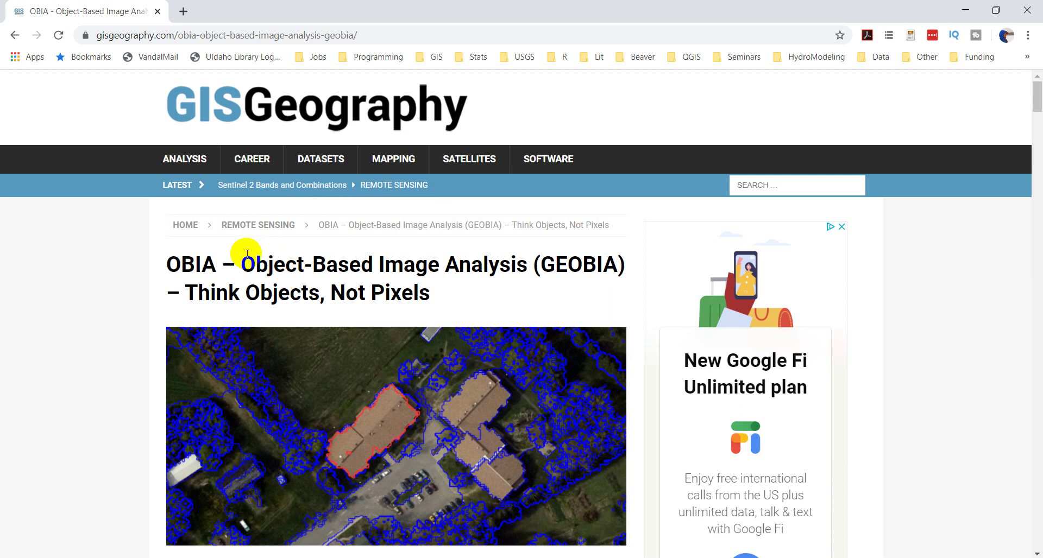
pyautogui.moveTo(194, 257); pyautogui.dragTo(179, 264)
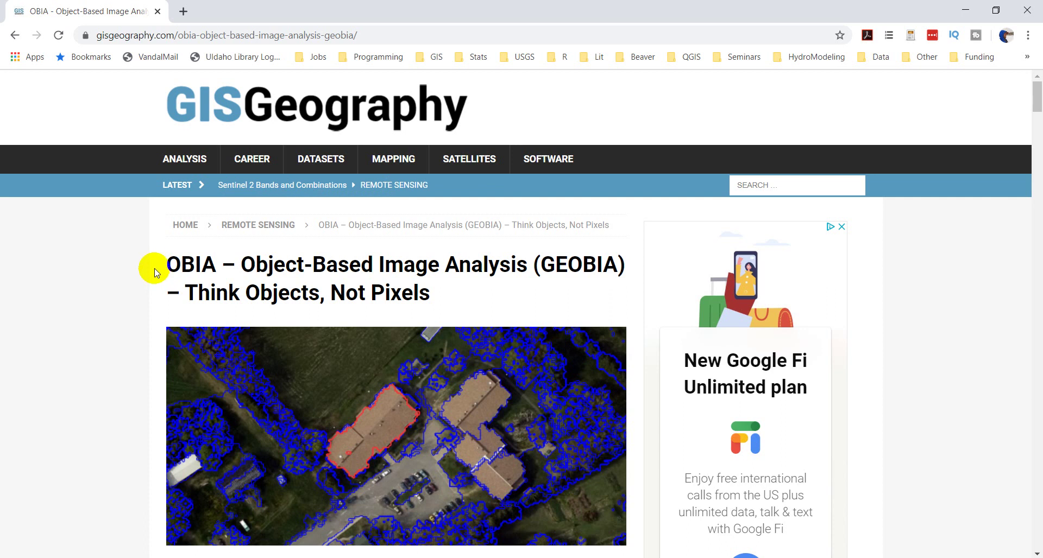
pyautogui.moveTo(216, 263)
pyautogui.mouseDown()
pyautogui.moveTo(172, 264)
pyautogui.moveTo(215, 265)
pyautogui.mouseUp()
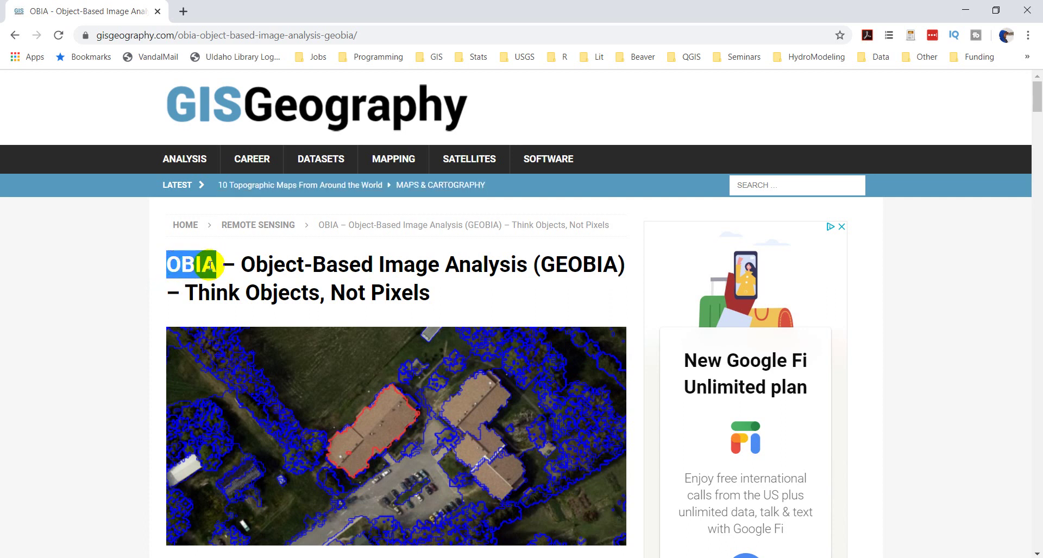
# - Search for 'download landsat 8' using the suggestion and open the 'EarthExplorer - Home' result
pyautogui.click(173, 37)
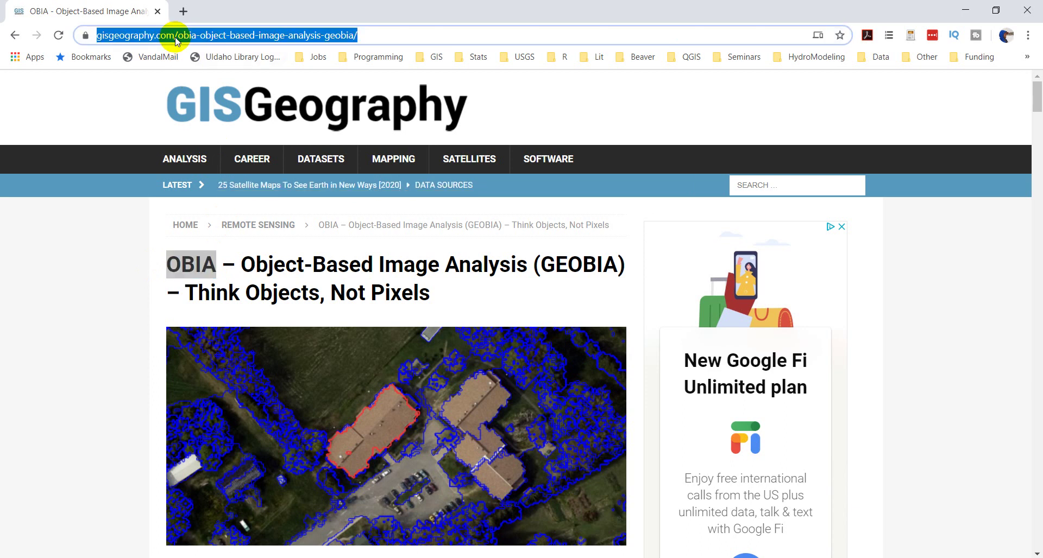
pyautogui.write('dow')
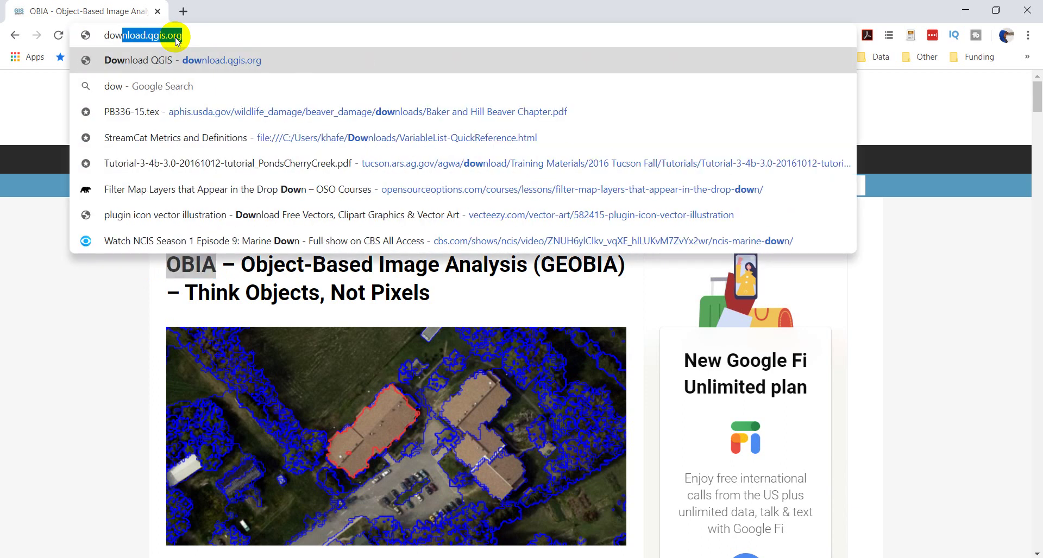
pyautogui.write('nlo')
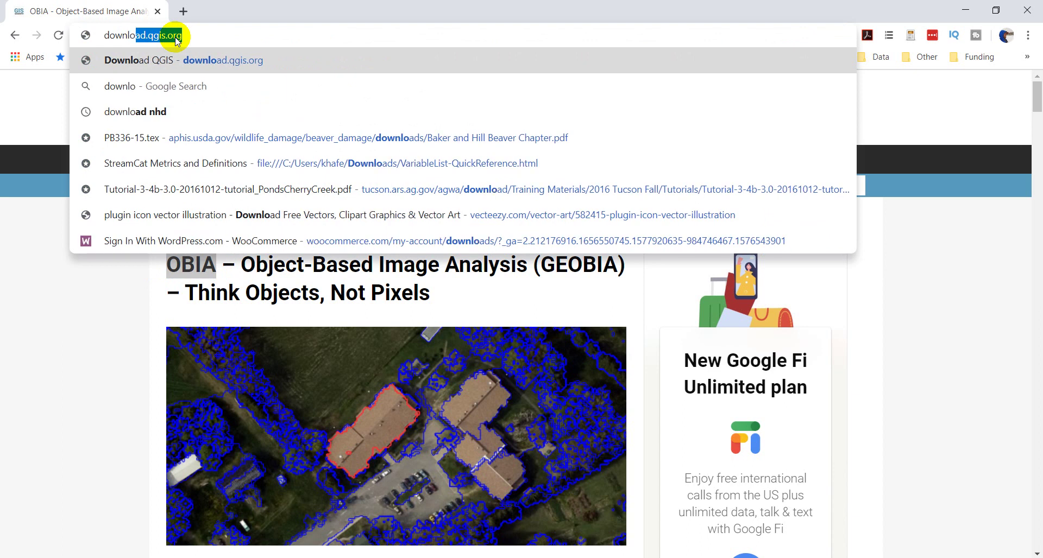
pyautogui.write('ad lan')
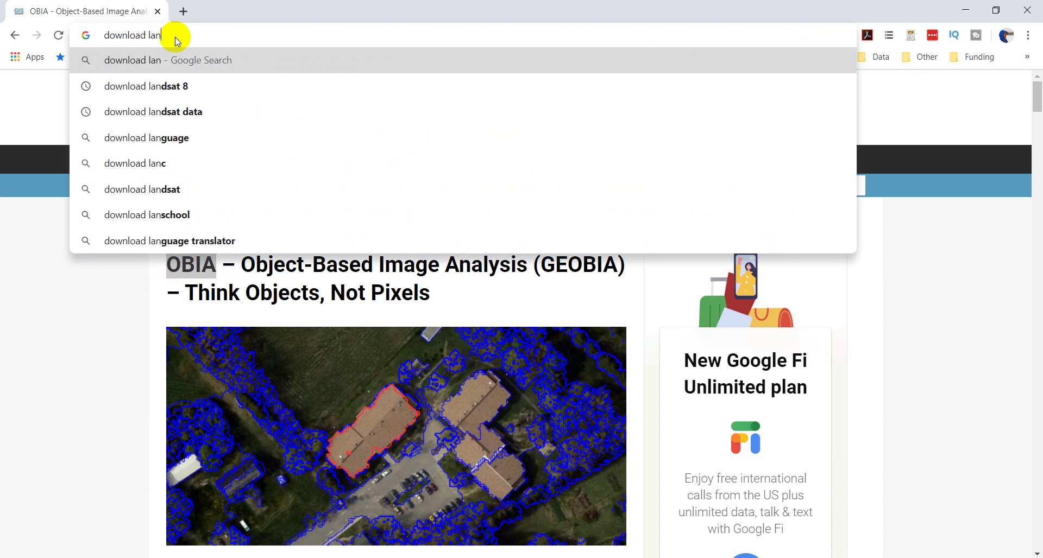
pyautogui.press('Down')
pyautogui.press('Return')
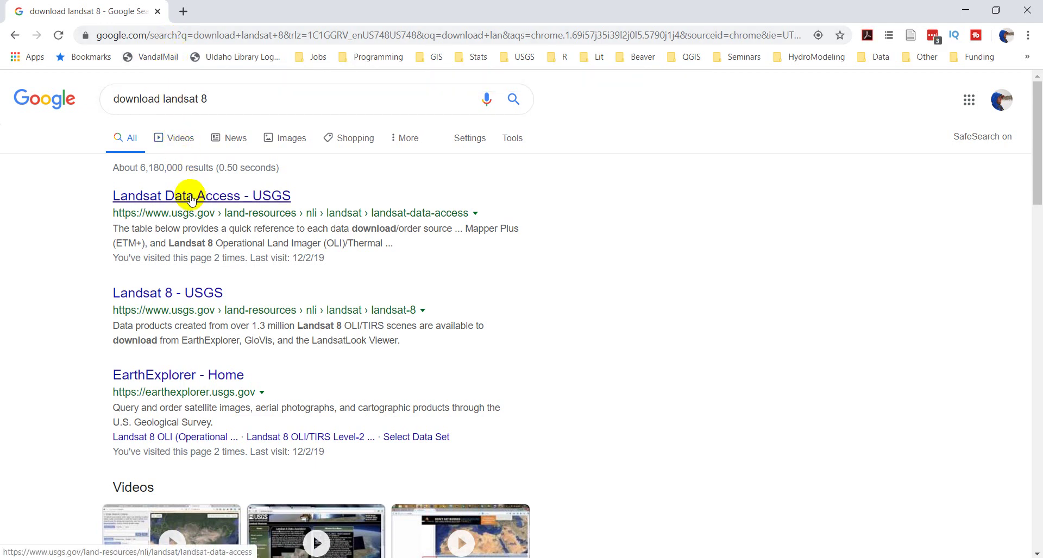
pyautogui.click(188, 384)
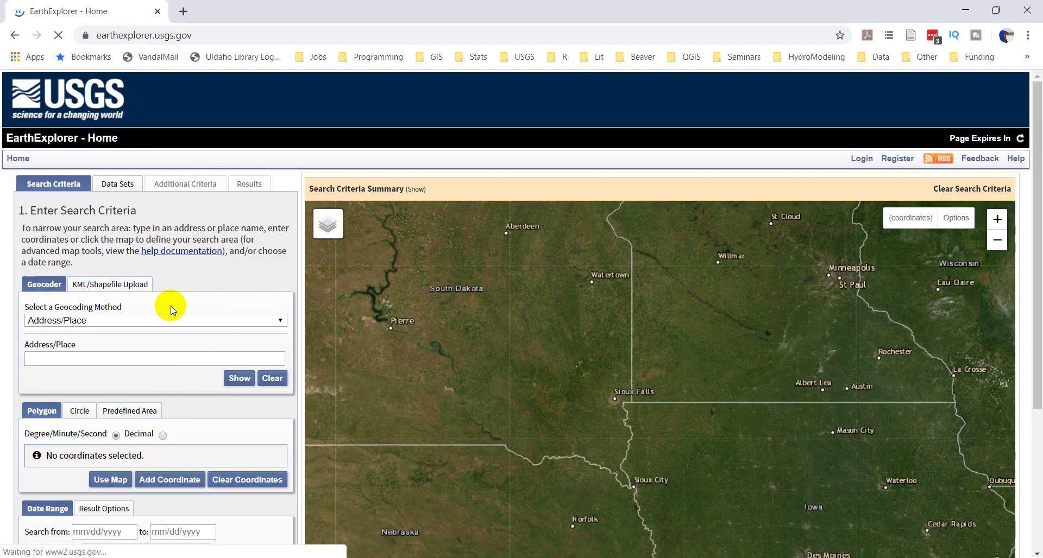
# - Pan and zoom the map from the western US toward Bear Lake near Preston
pyautogui.scroll(-1, 624, 427)
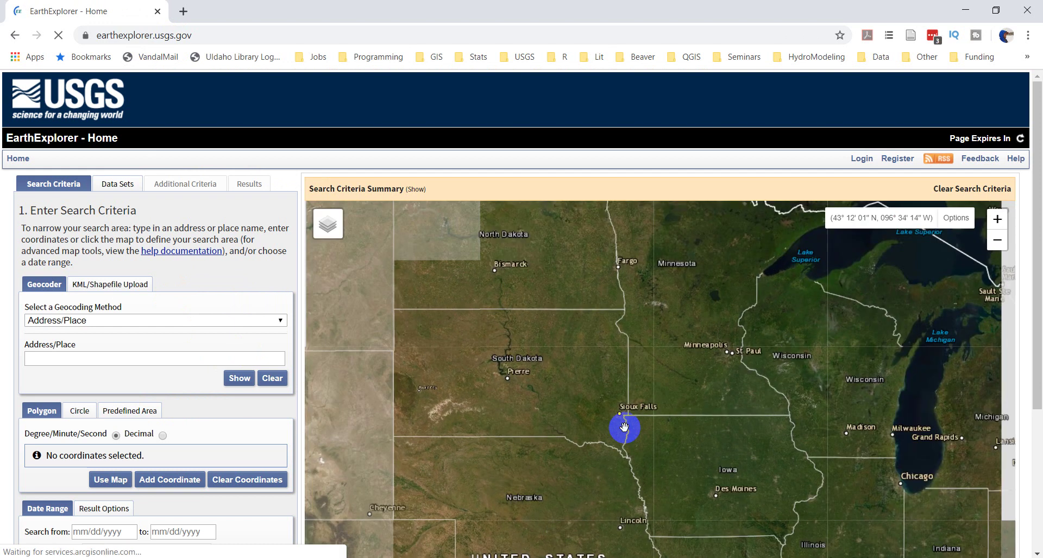
pyautogui.scroll(-1, 624, 427)
pyautogui.moveTo(391, 438); pyautogui.dragTo(605, 326)
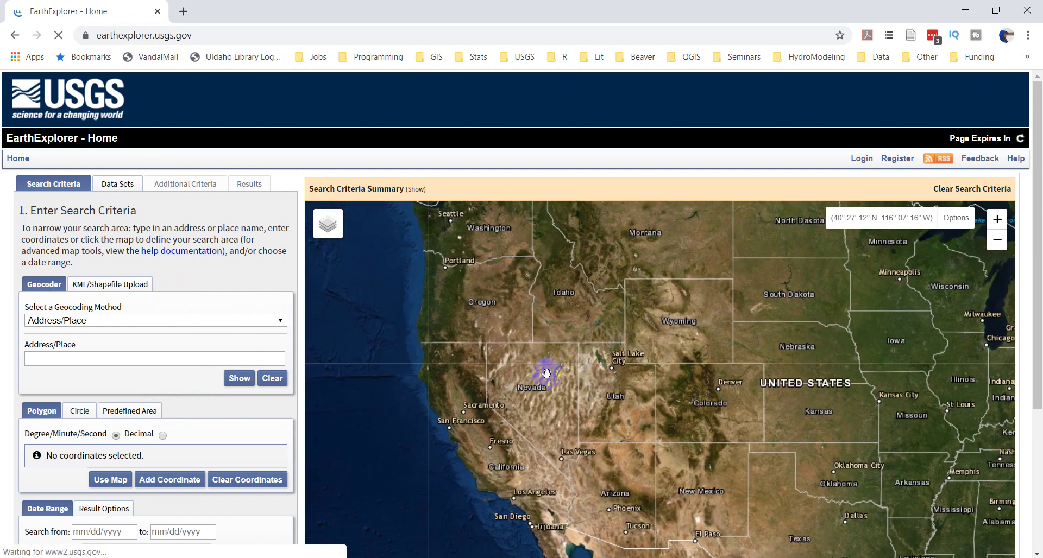
pyautogui.scroll(2, 614, 365)
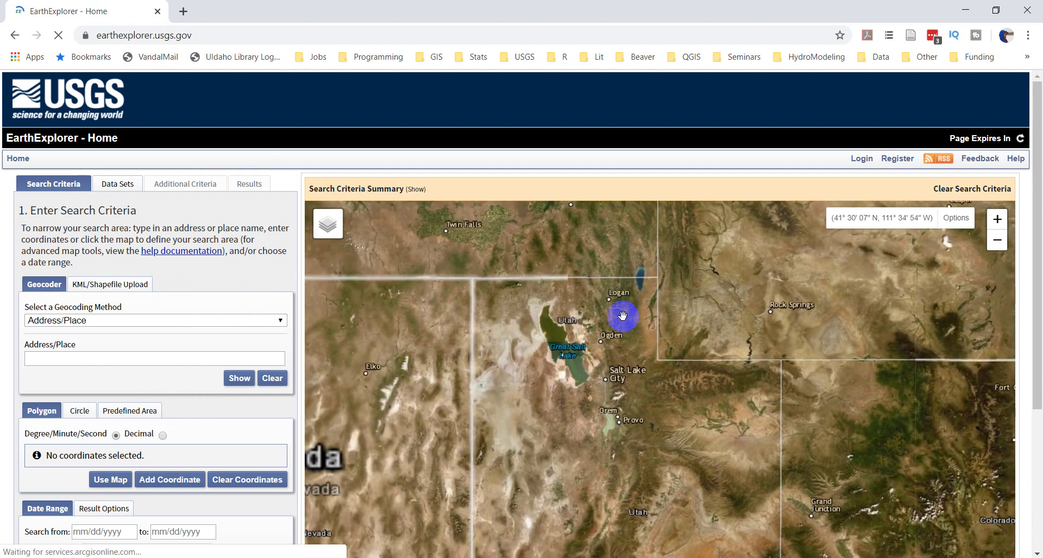
pyautogui.scroll(1, 624, 323)
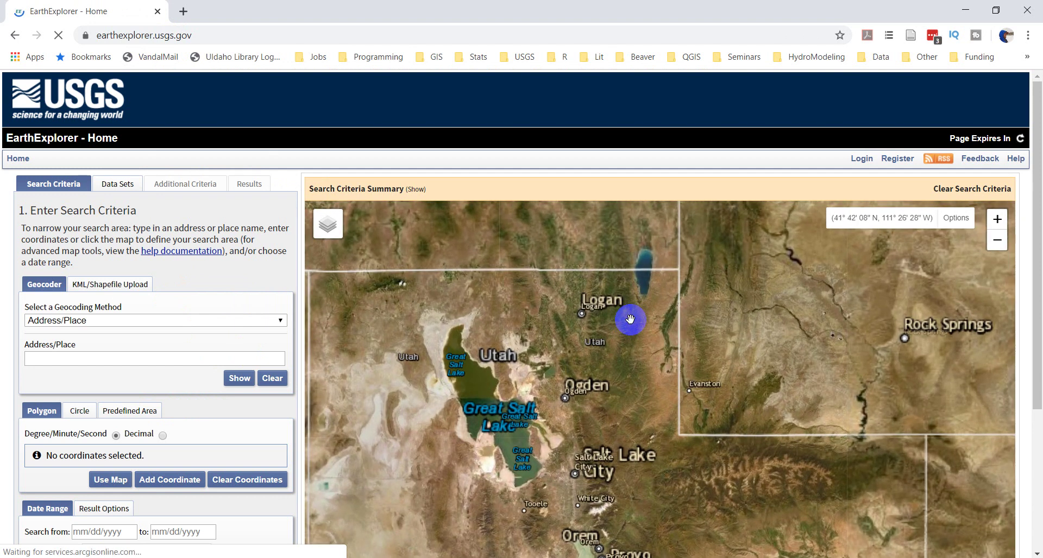
pyautogui.scroll(1, 591, 303)
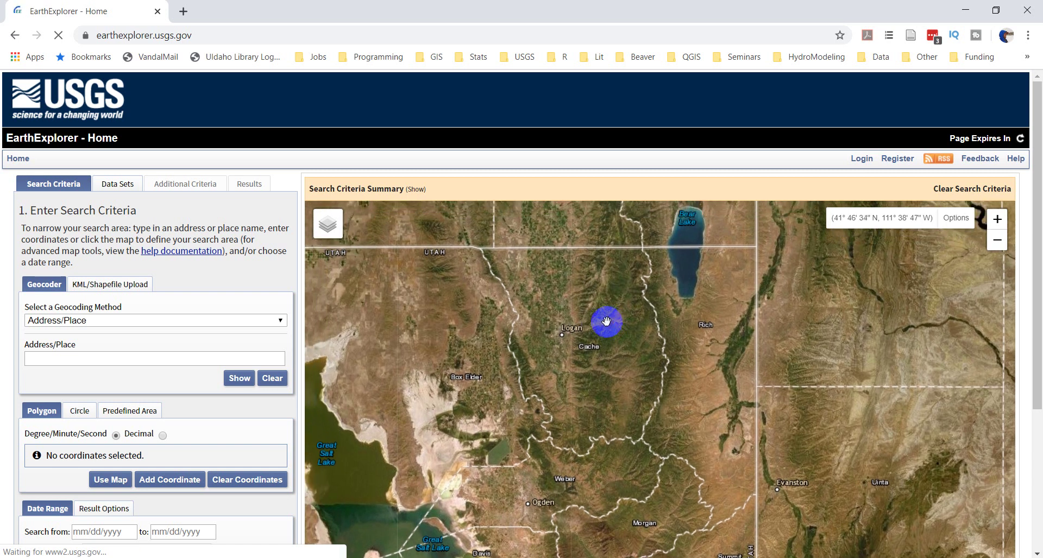
pyautogui.scroll(2, 598, 324)
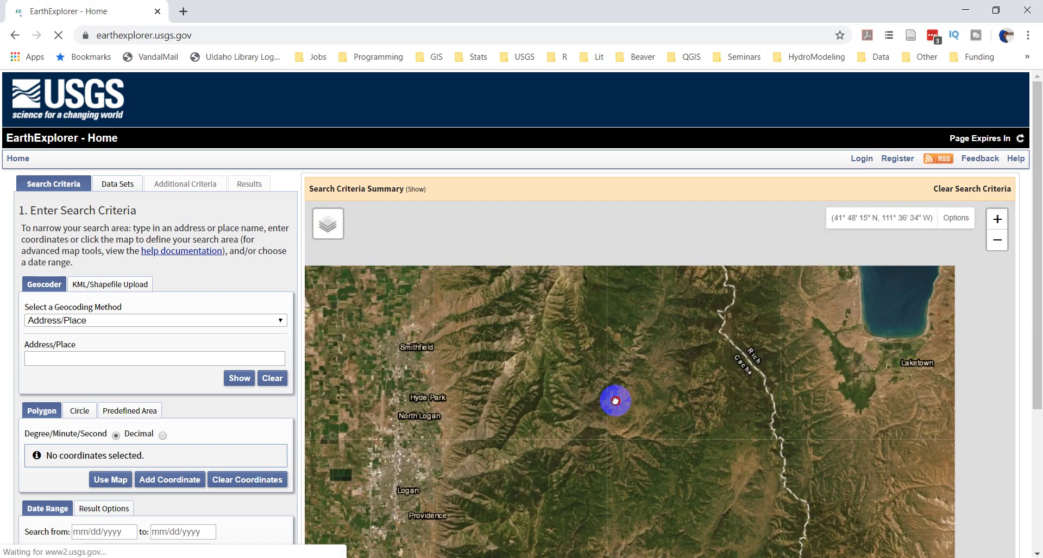
pyautogui.moveTo(615, 401); pyautogui.dragTo(604, 423)
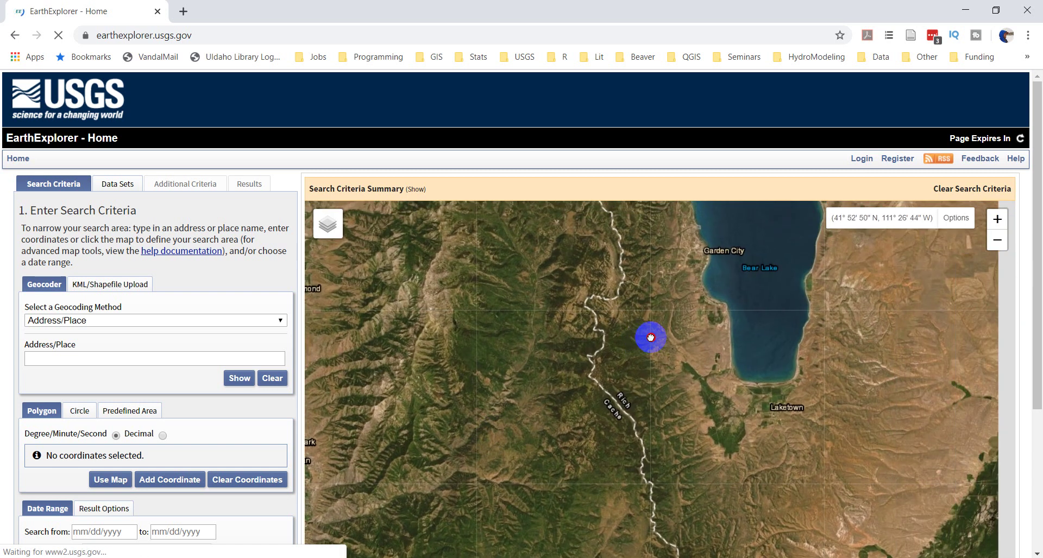
pyautogui.moveTo(651, 338); pyautogui.dragTo(614, 341)
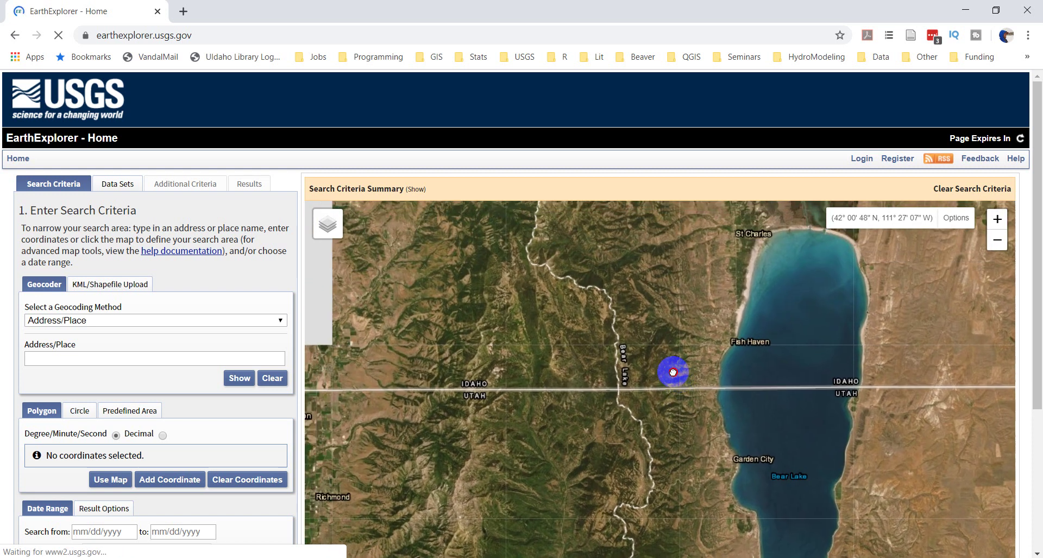
pyautogui.moveTo(673, 373); pyautogui.dragTo(714, 370)
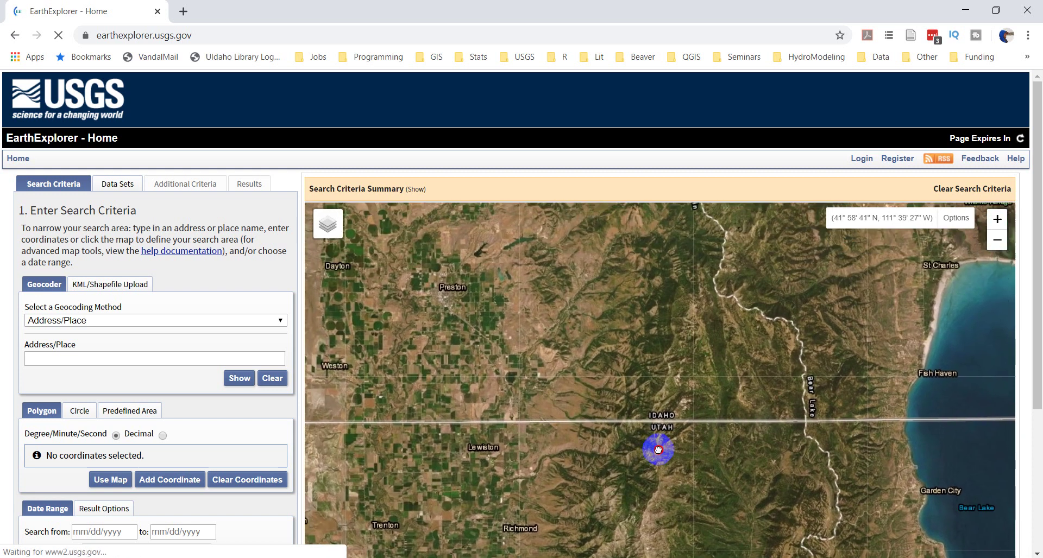
# - Center Bear Lake on the map and zoom in on its northern shore
pyautogui.scroll(1, 597, 283)
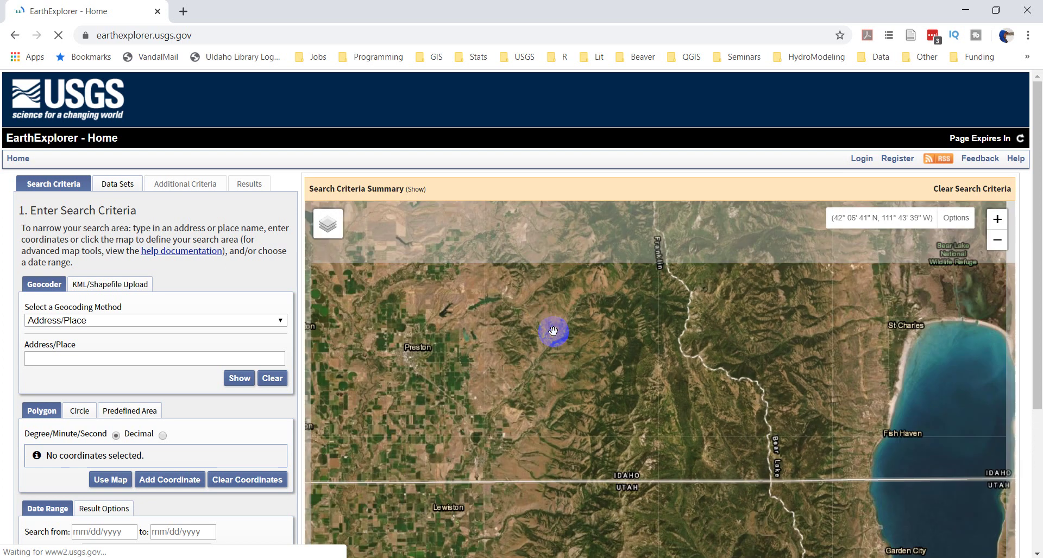
pyautogui.scroll(-1, 553, 331)
pyautogui.moveTo(724, 419); pyautogui.dragTo(516, 352)
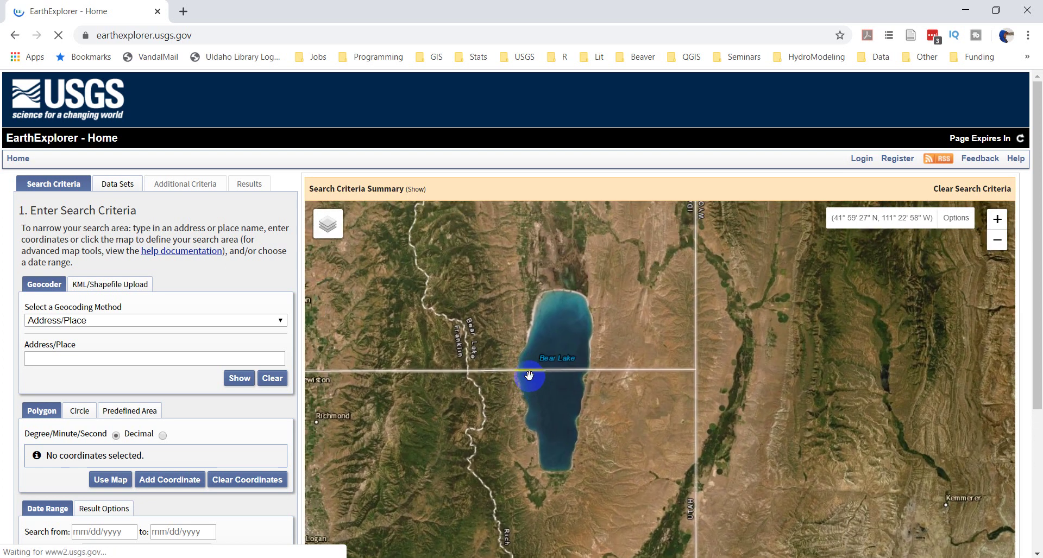
pyautogui.doubleClick(531, 375)
pyautogui.moveTo(488, 375); pyautogui.dragTo(568, 381)
pyautogui.doubleClick(569, 382)
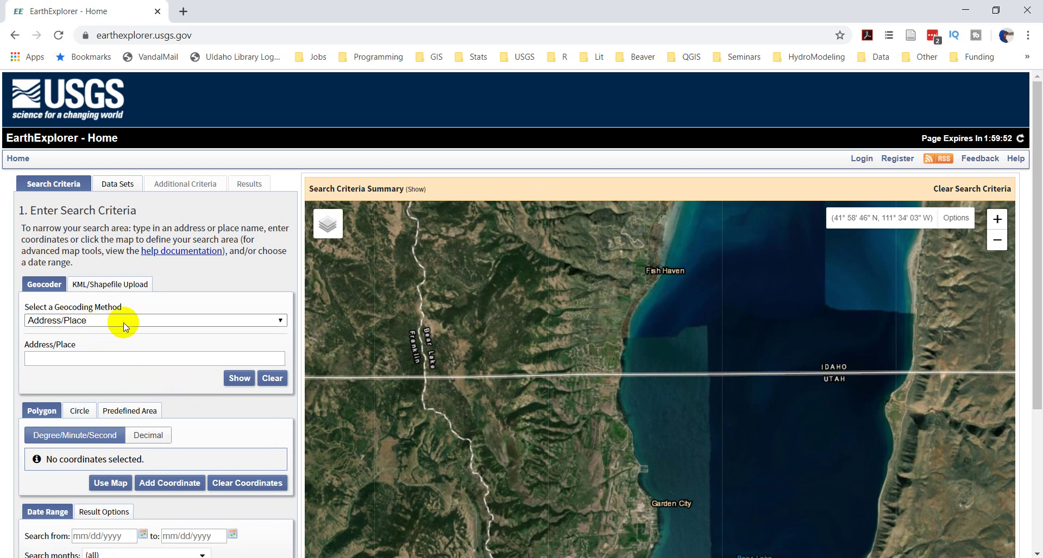
pyautogui.scroll(-2, 178, 396)
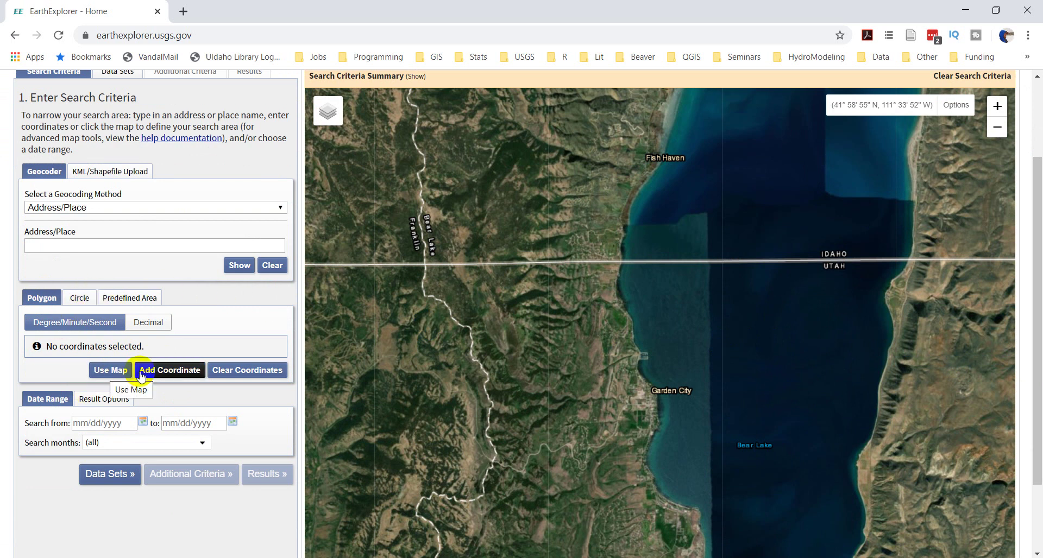
# - Turn the current map view into a four-corner search polygon over northern Bear Lake
pyautogui.click(109, 374)
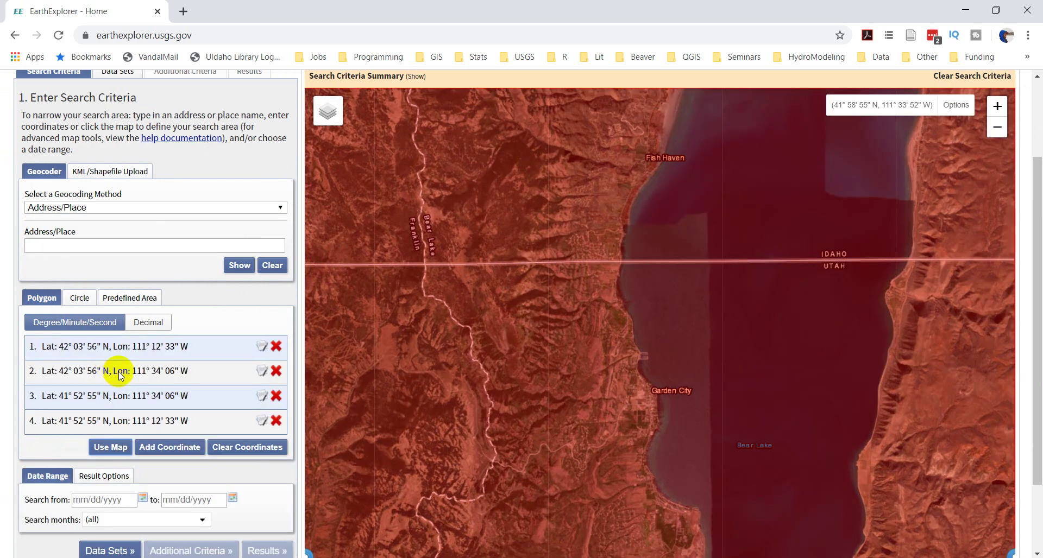
pyautogui.scroll(-1, 610, 300)
pyautogui.scroll(1, 610, 300)
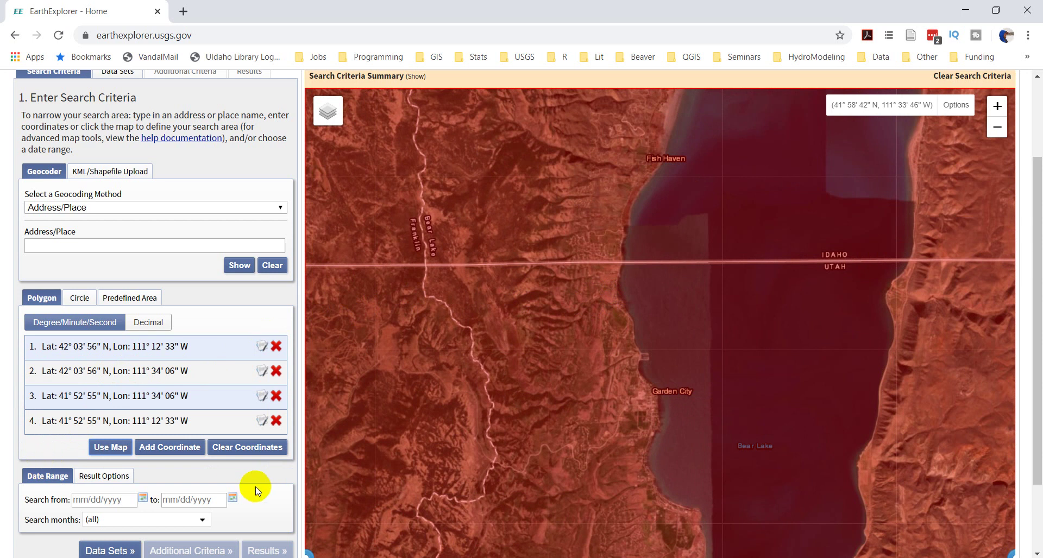
pyautogui.scroll(-2, 272, 481)
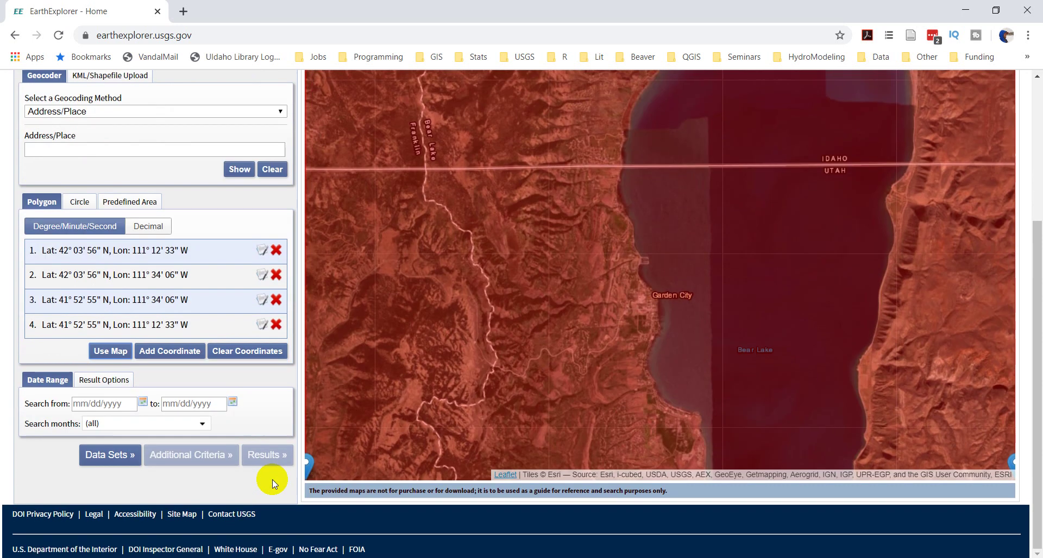
# - Set the search date range to 06/01/2019 through 09/30/2019
pyautogui.click(143, 403)
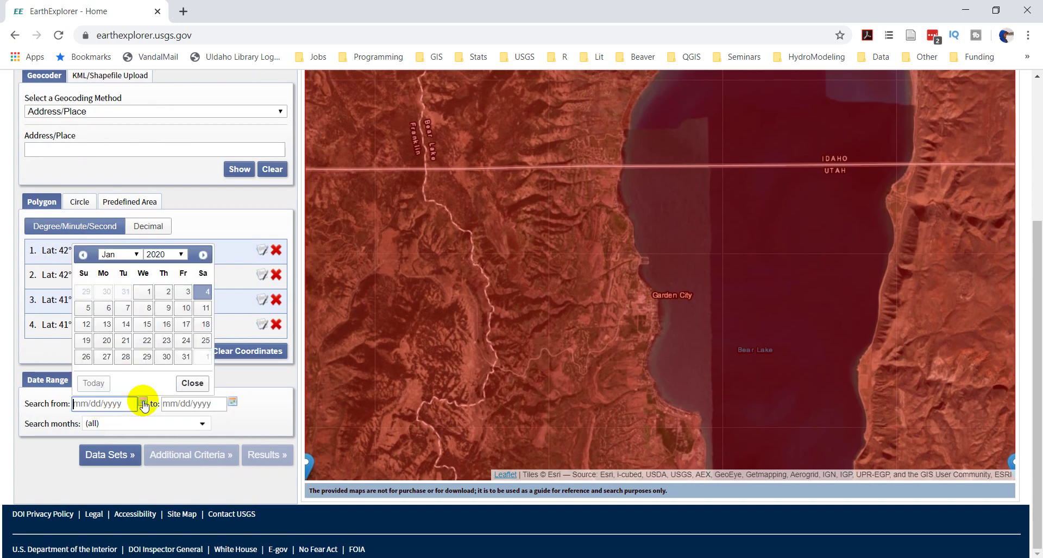
pyautogui.click(137, 256)
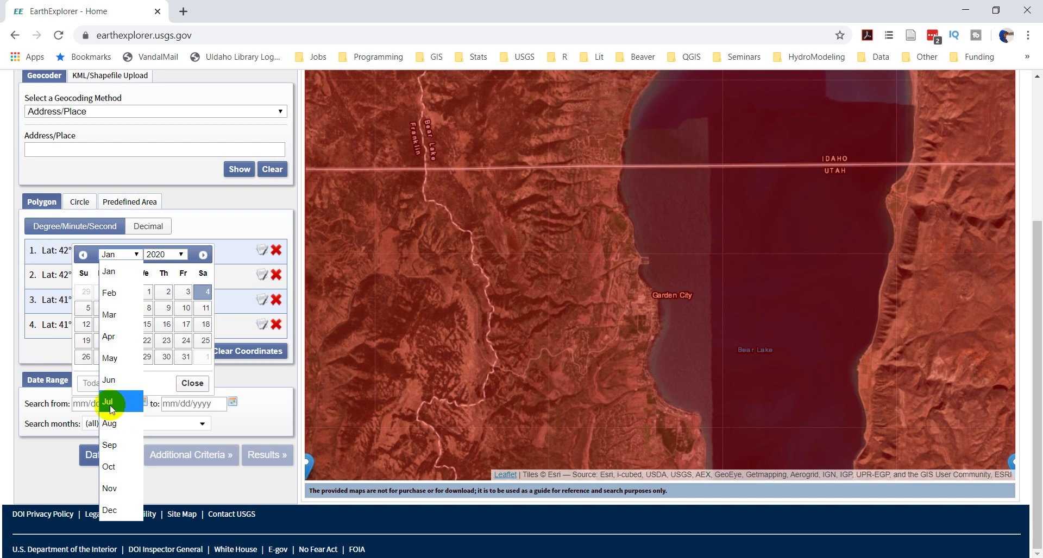
pyautogui.click(109, 381)
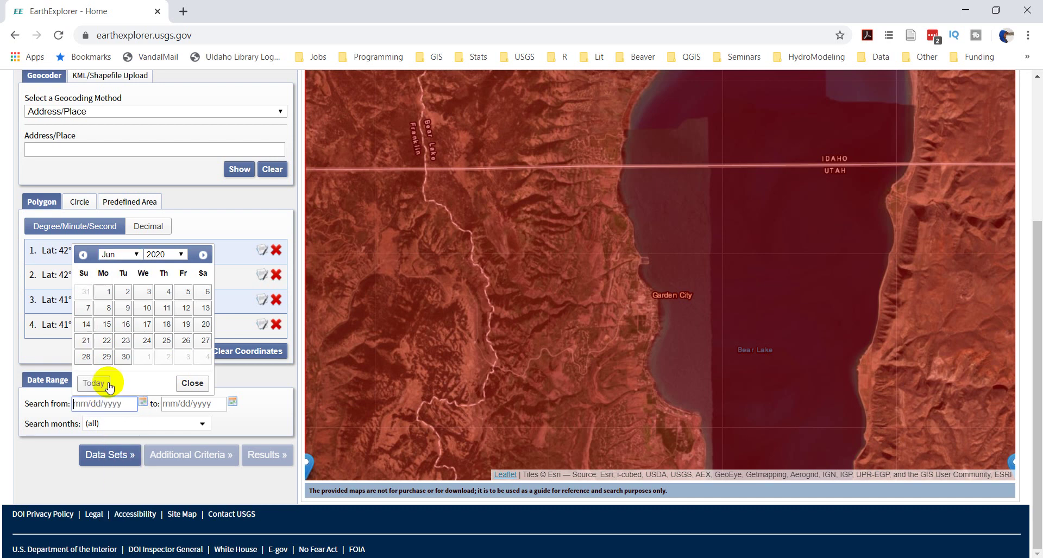
pyautogui.click(177, 255)
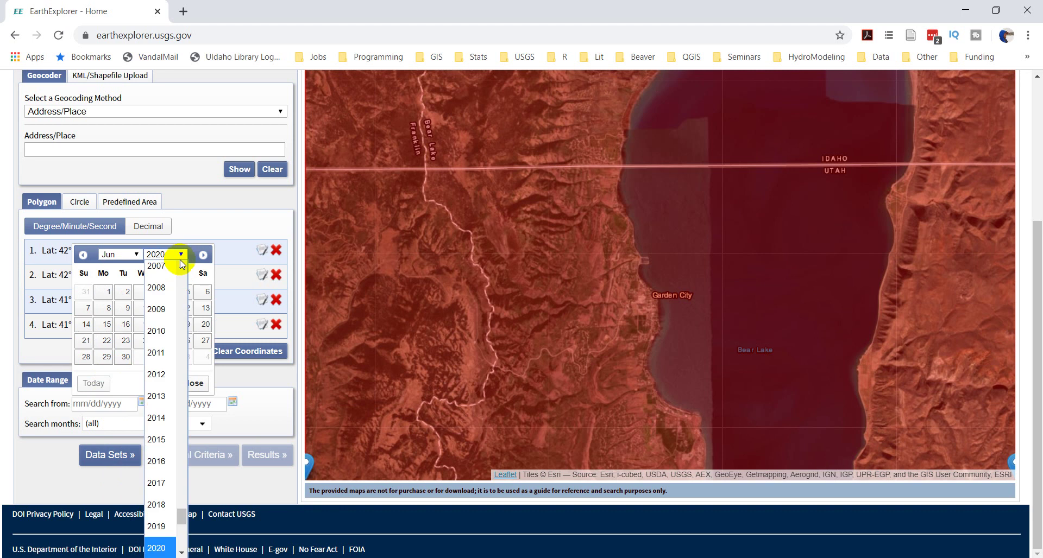
pyautogui.click(163, 531)
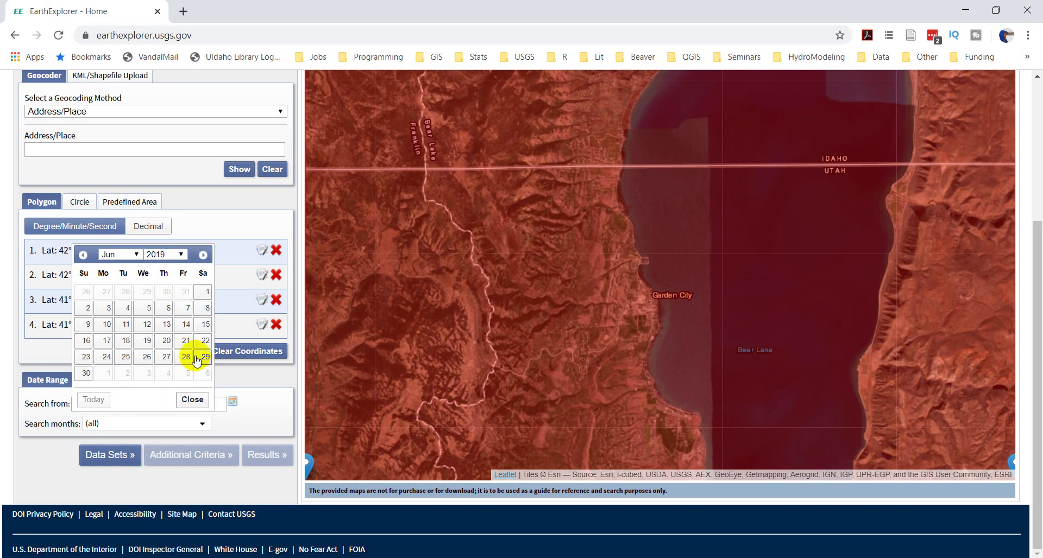
pyautogui.click(253, 379)
pyautogui.click(107, 406)
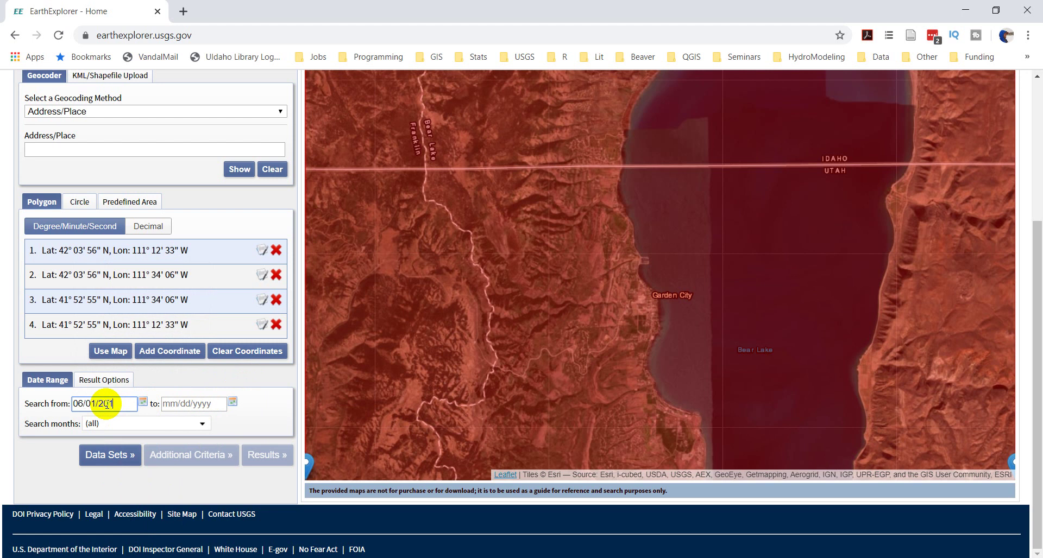
pyautogui.press('Tab')
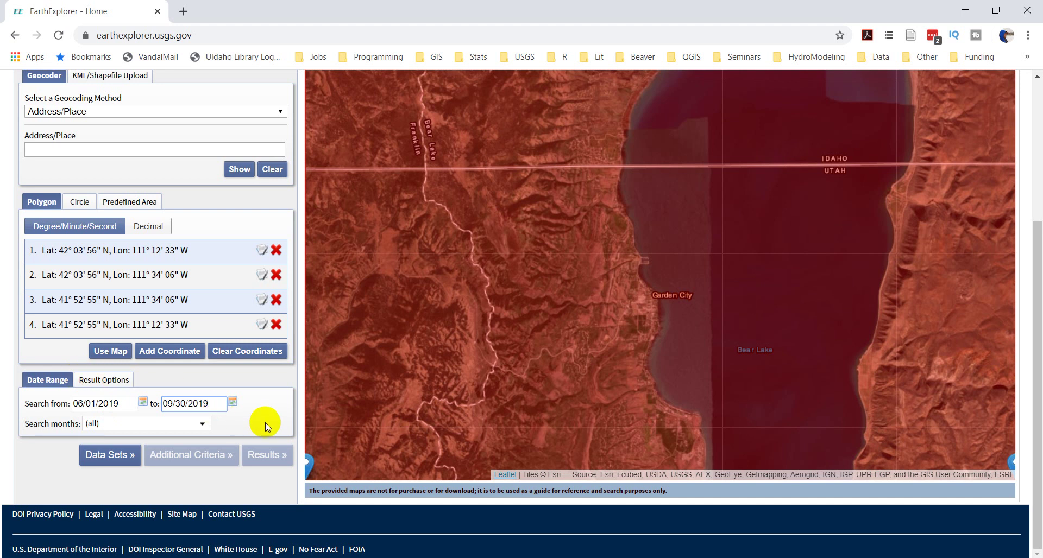
# - Check U.S. Landsat 4-8 ARD under Landsat Analysis Ready Data, then return to Search Criteria
pyautogui.click(118, 465)
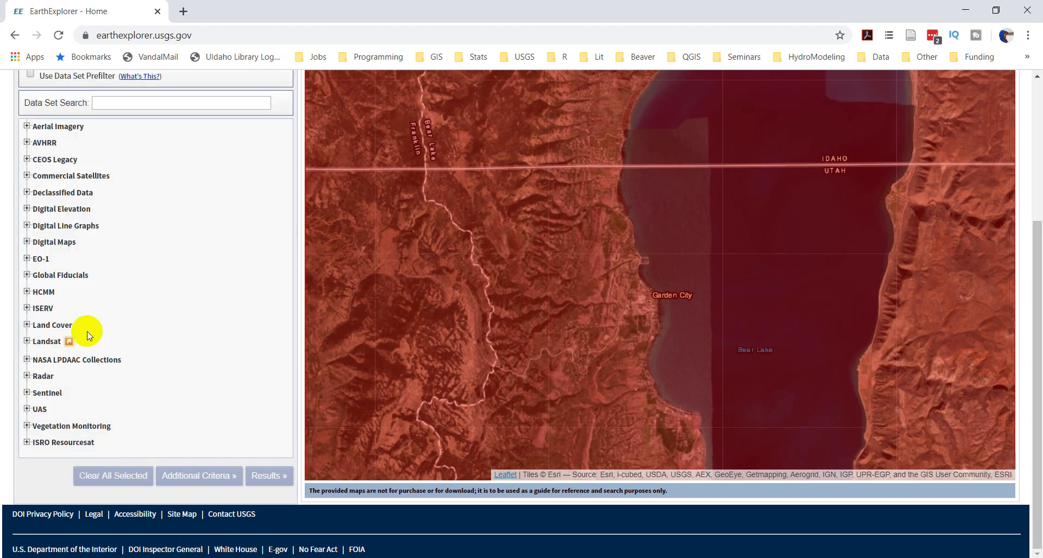
pyautogui.click(27, 342)
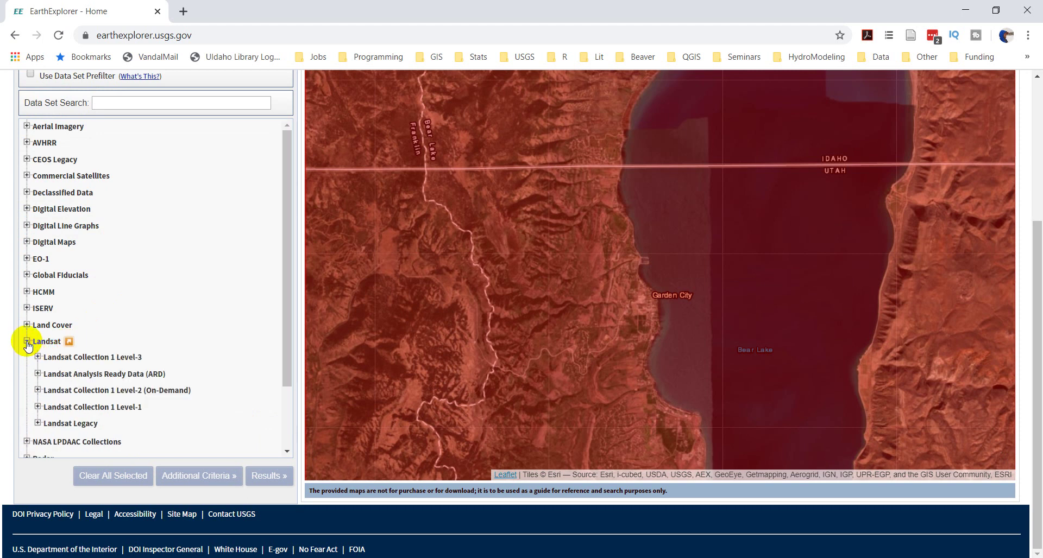
pyautogui.scroll(-2, 253, 378)
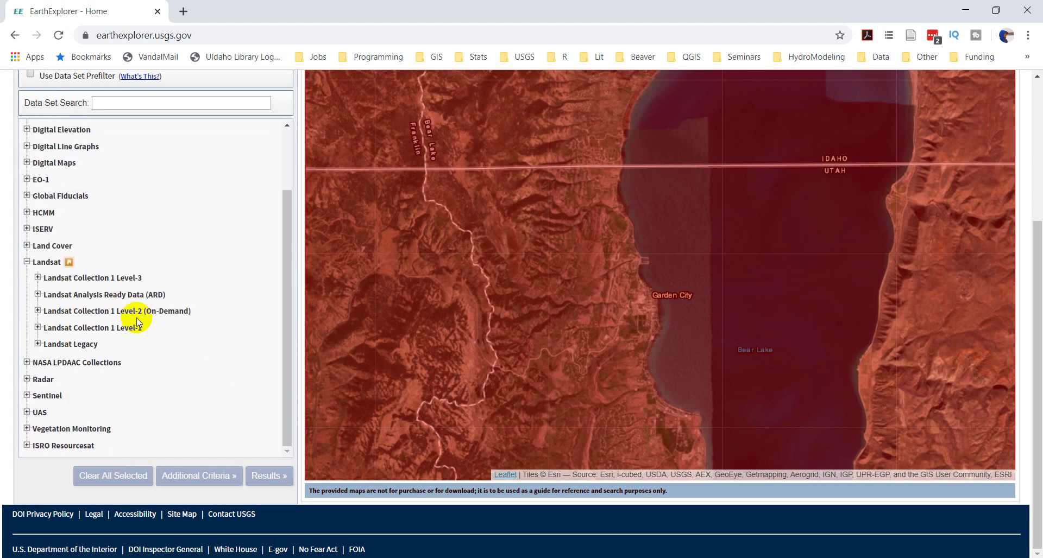
pyautogui.click(36, 296)
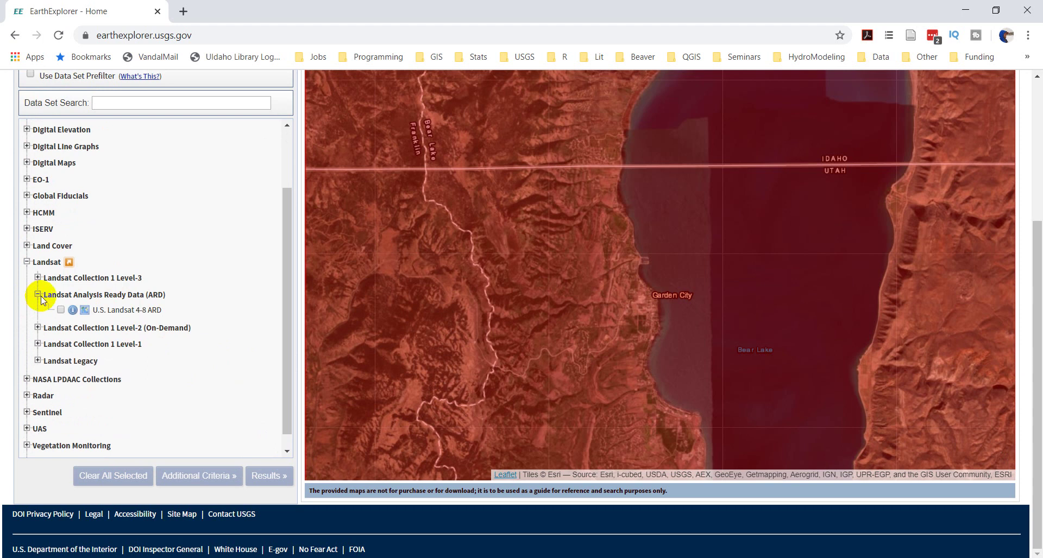
pyautogui.click(60, 309)
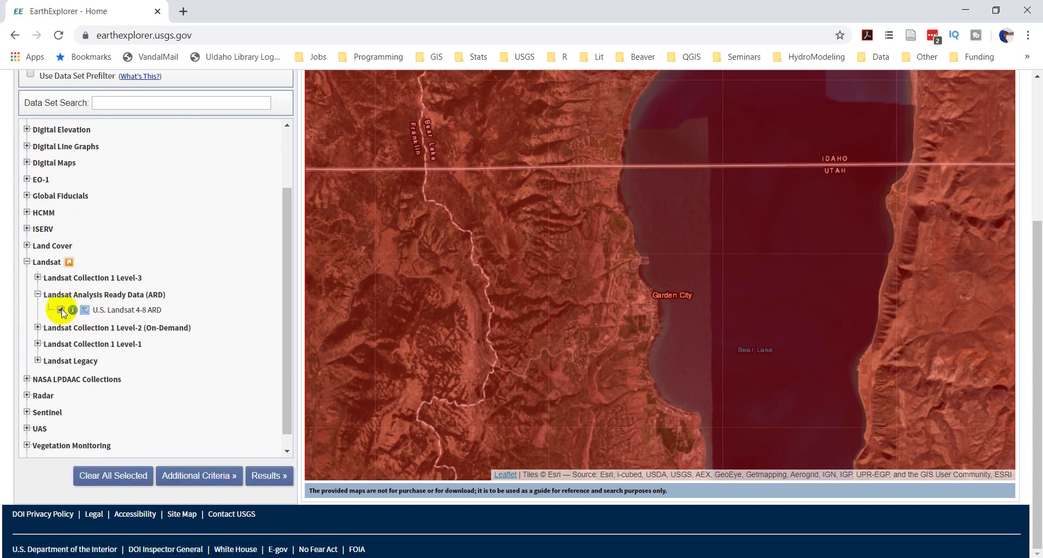
pyautogui.scroll(-1, 266, 377)
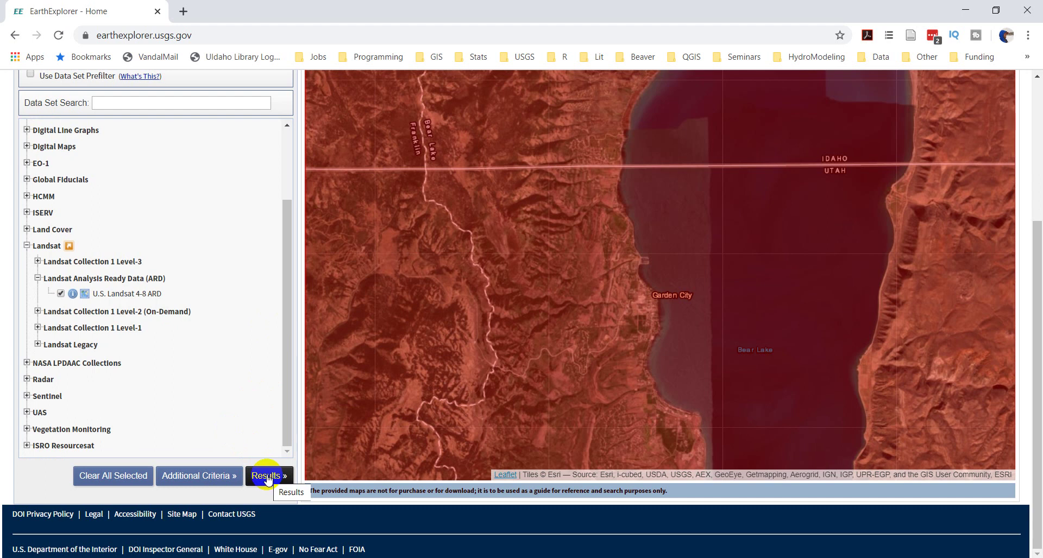
pyautogui.scroll(2, 243, 316)
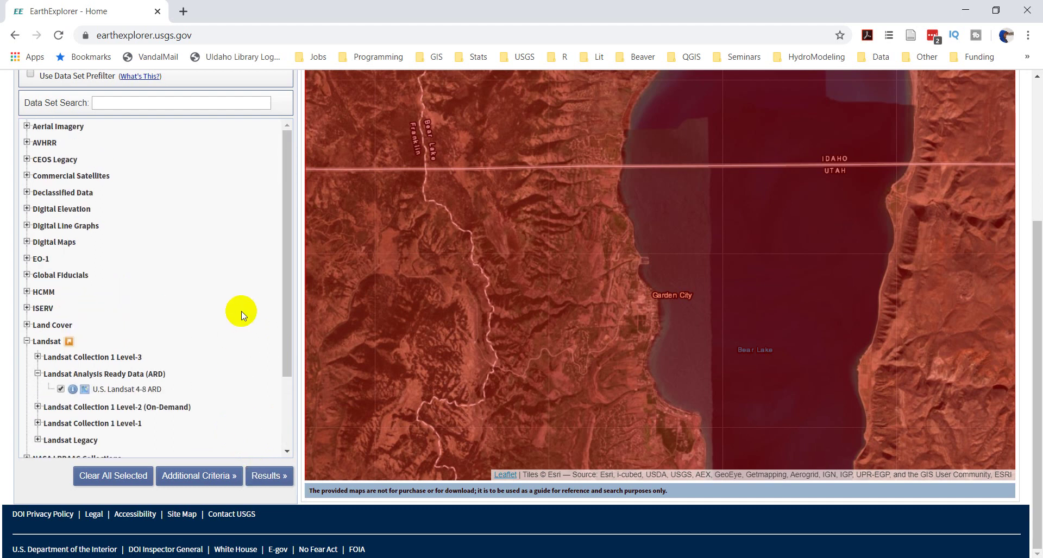
pyautogui.scroll(4, 295, 248)
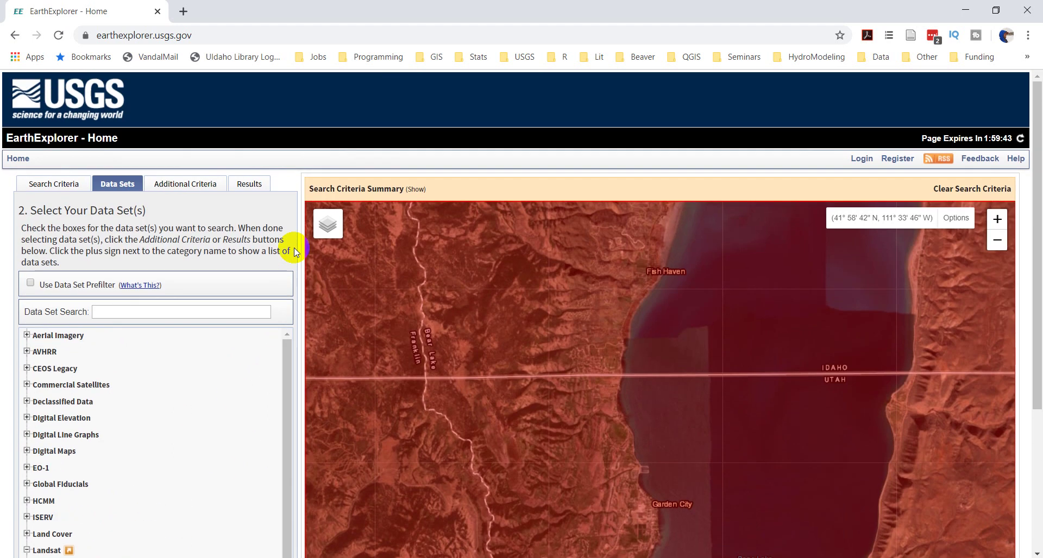
pyautogui.click(72, 188)
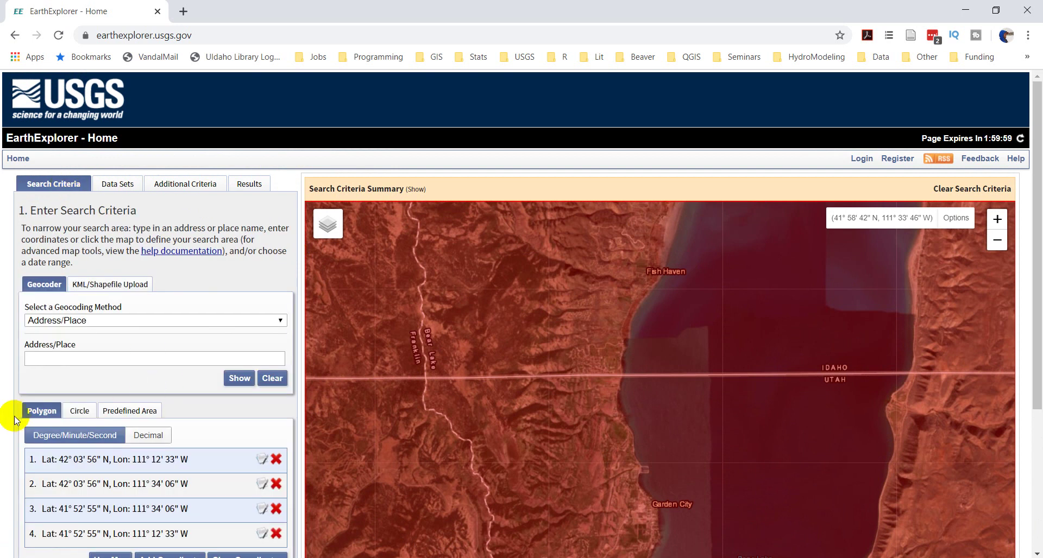
pyautogui.scroll(-4, 13, 414)
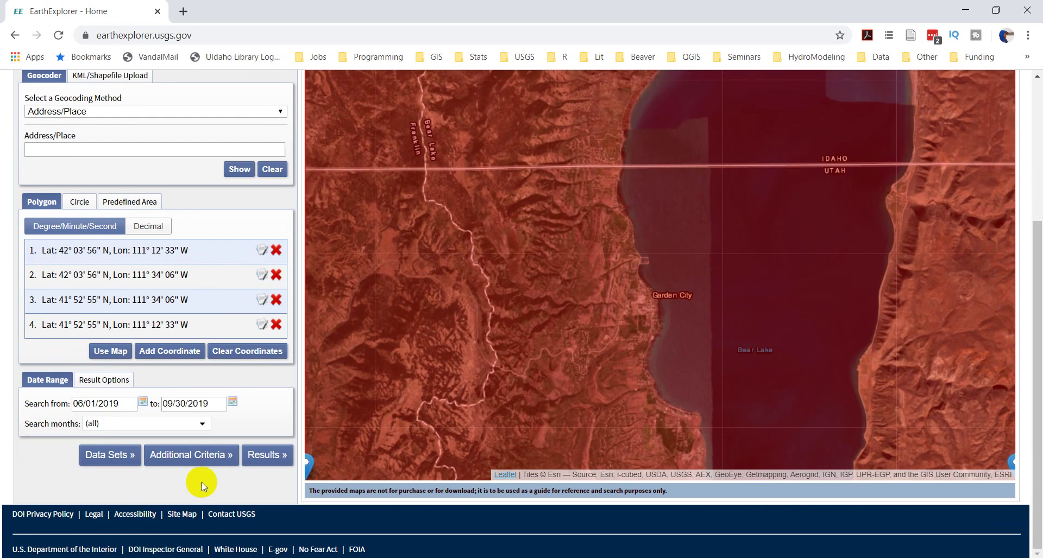
# - Set additional criteria: cloud cover under 20%, cloud shadow All, spacecraft Landsat 8, all sensors
pyautogui.click(211, 461)
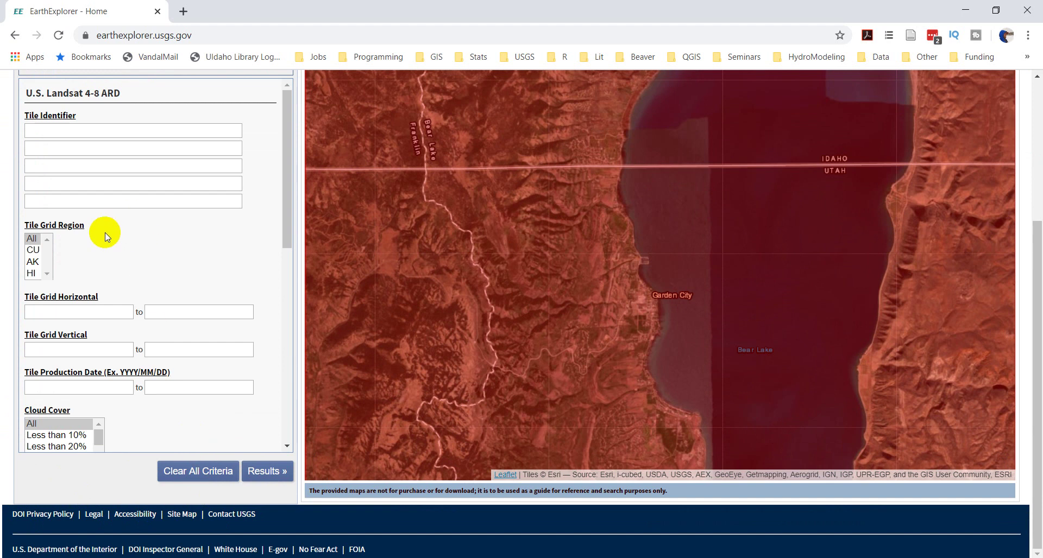
pyautogui.scroll(-2, 96, 237)
pyautogui.scroll(-2, 128, 315)
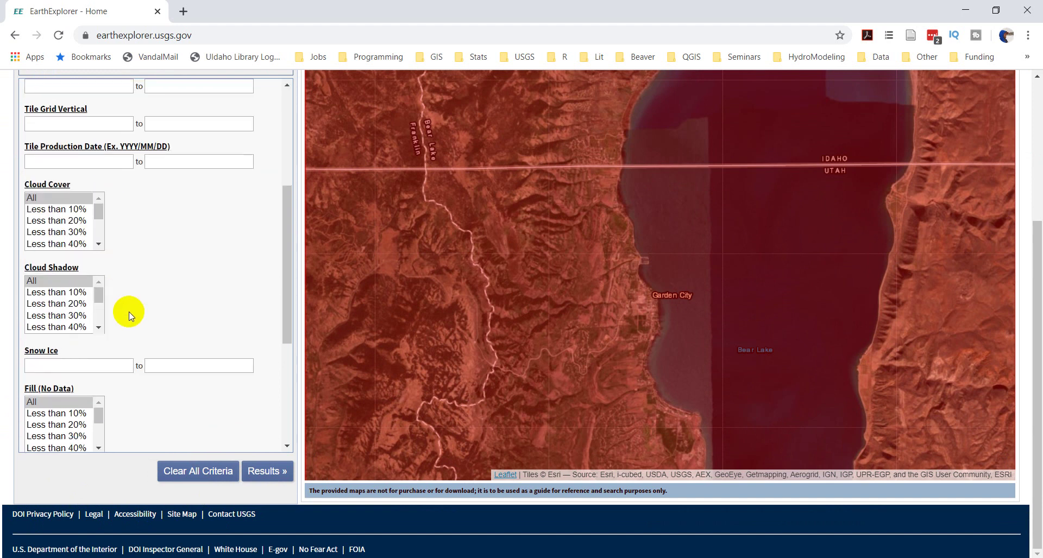
pyautogui.click(33, 220)
pyautogui.scroll(-2, 218, 245)
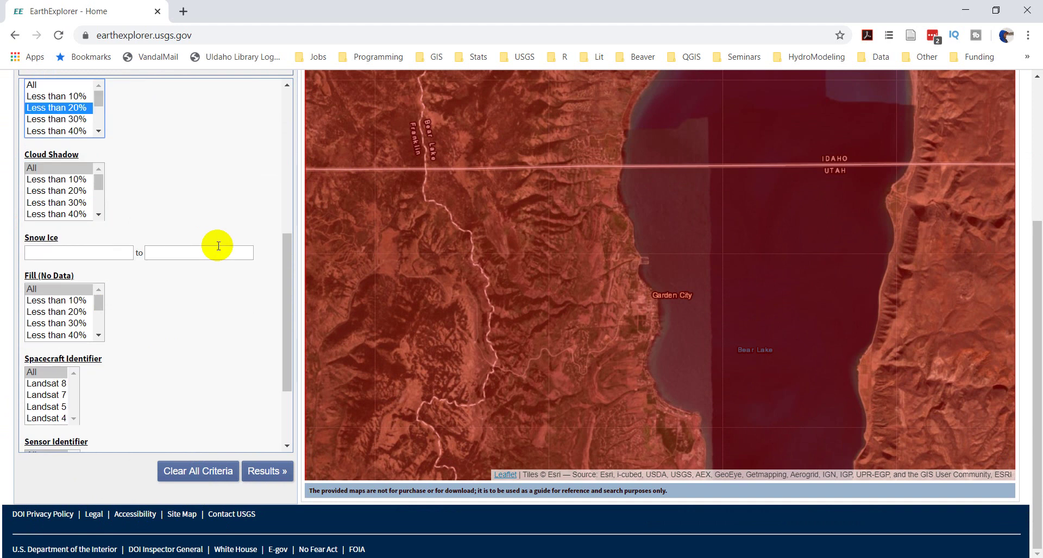
pyautogui.click(71, 181)
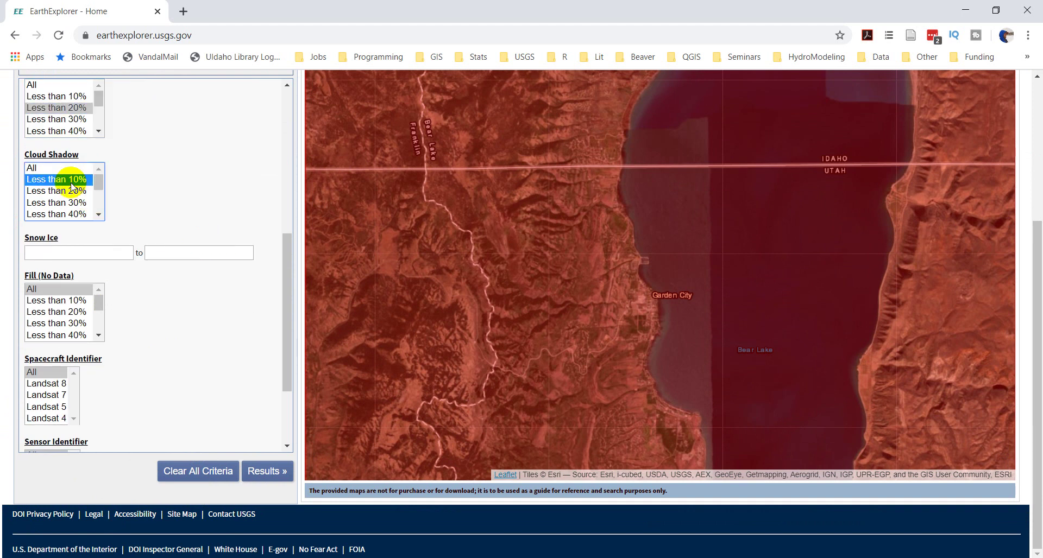
pyautogui.click(31, 167)
pyautogui.scroll(-2, 199, 298)
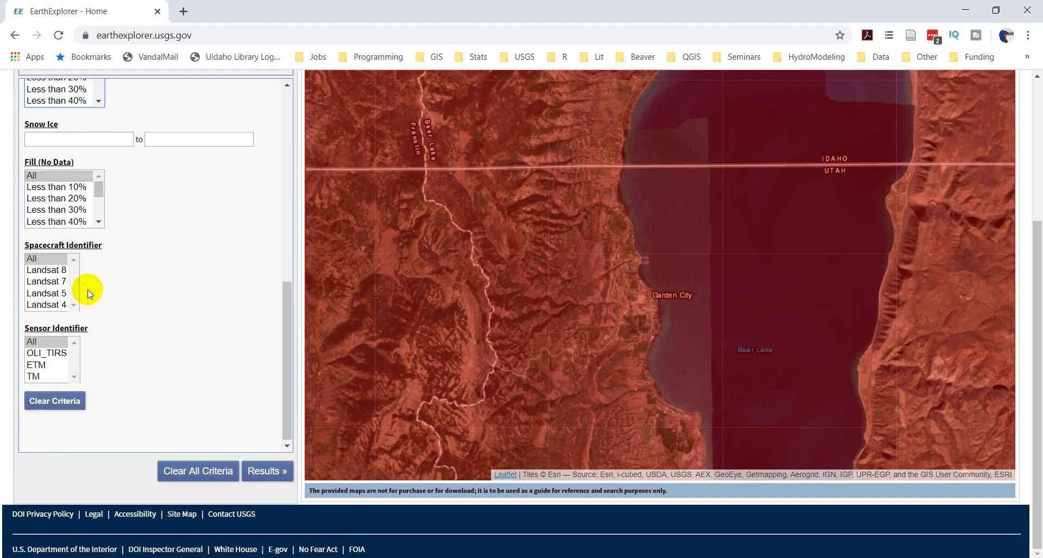
pyautogui.click(47, 270)
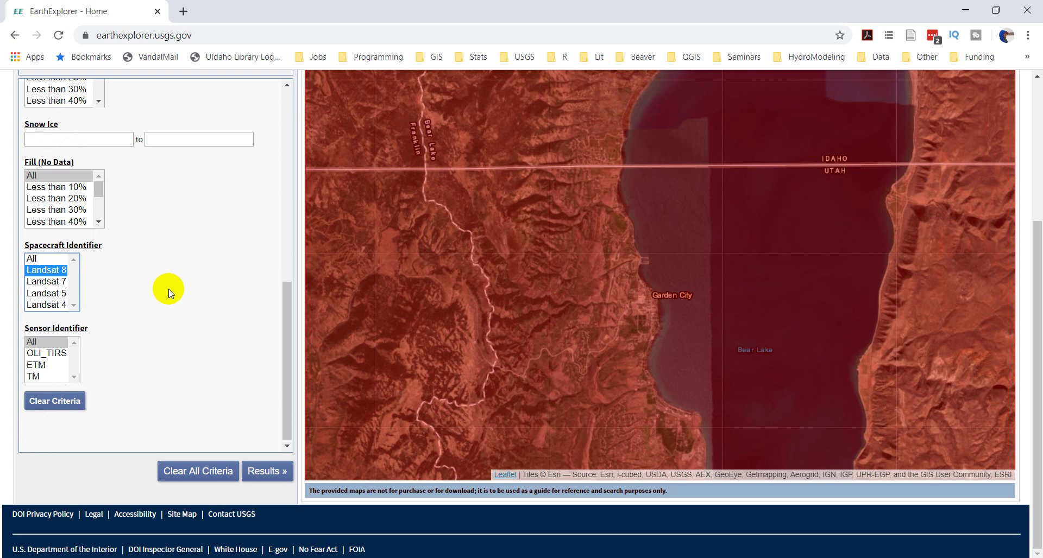
pyautogui.click(30, 345)
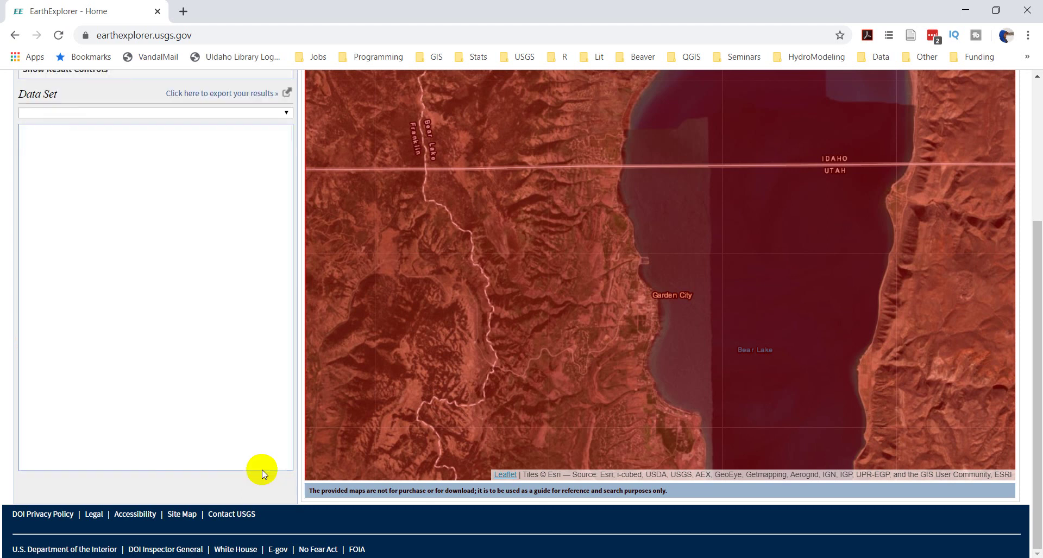
# - List the Landsat 8 ARD results and show the 14-SEP-19 tile's footprint
pyautogui.click(263, 472)
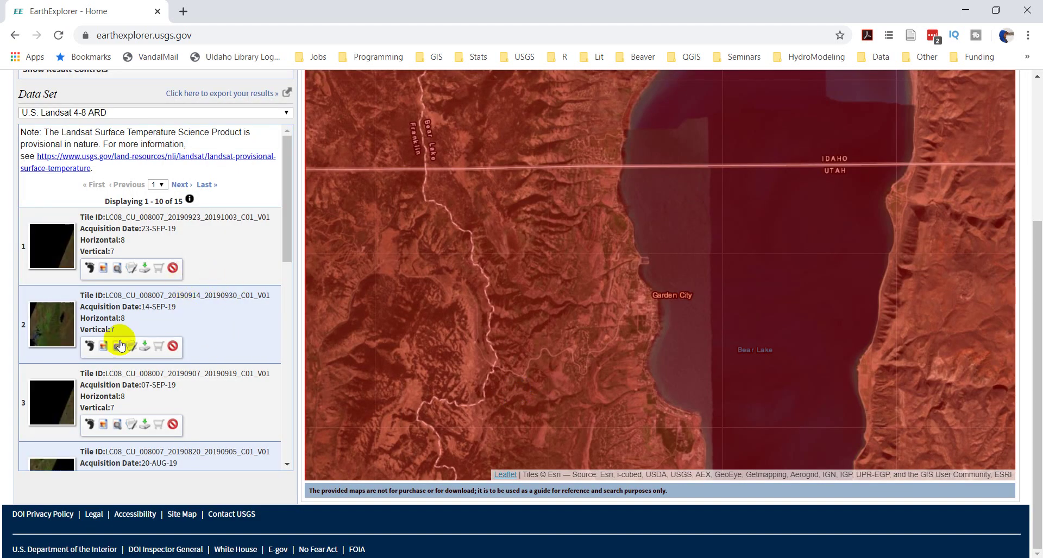
pyautogui.click(87, 346)
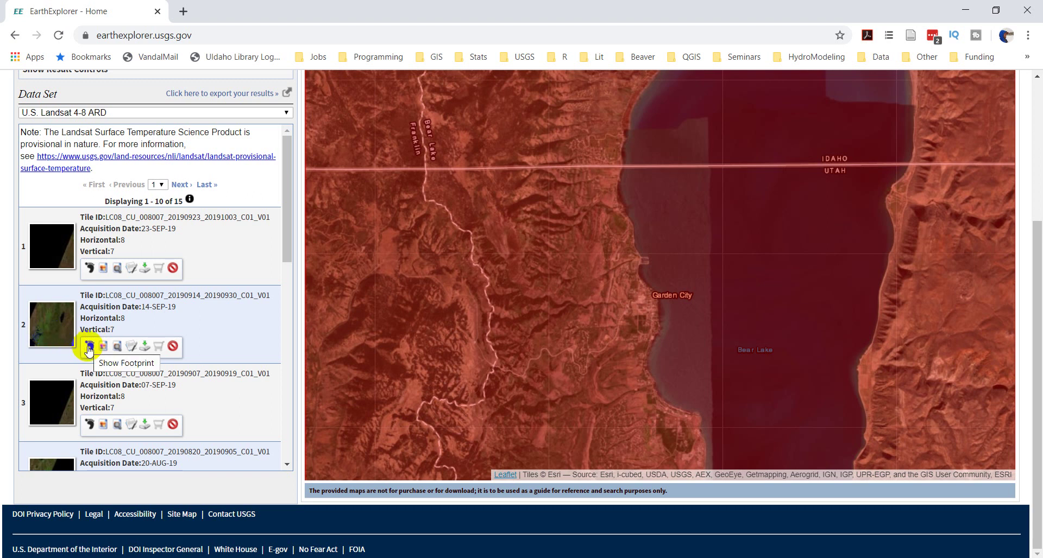
pyautogui.click(89, 348)
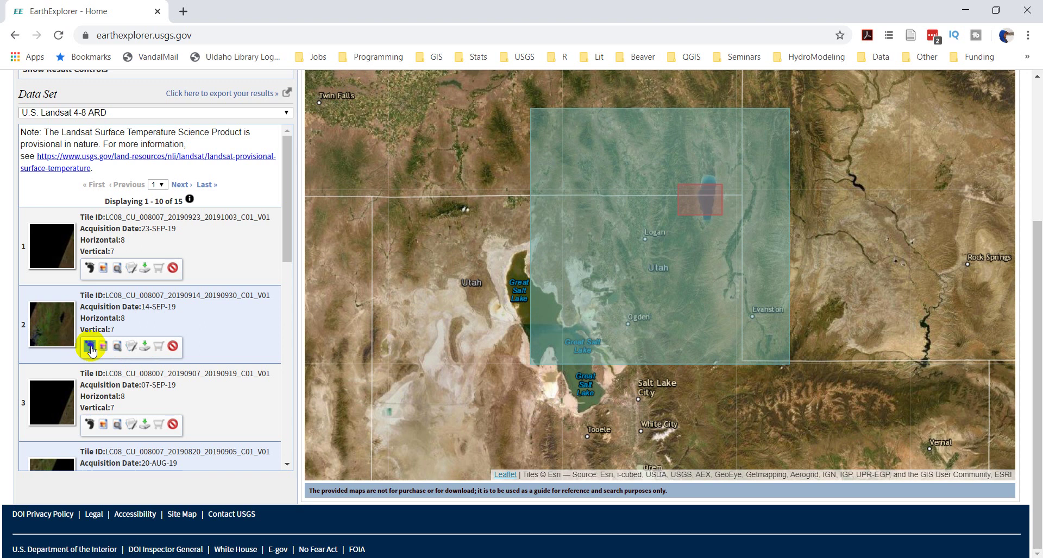
pyautogui.click(63, 326)
# - Show the 28-JUL-19 tile's footprint and its download options
pyautogui.scroll(-4, 219, 330)
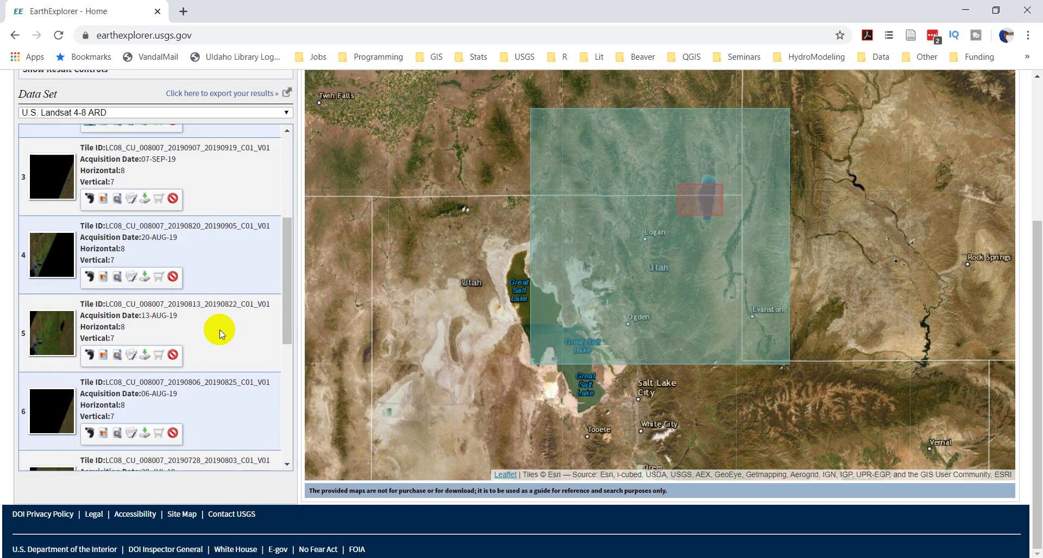
pyautogui.scroll(-4, 220, 330)
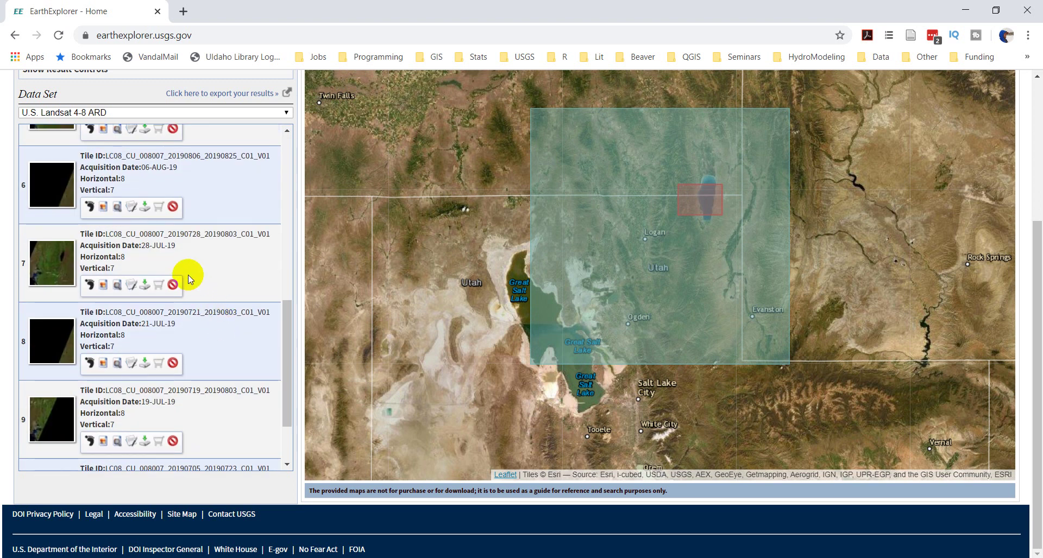
pyautogui.scroll(-1, 227, 320)
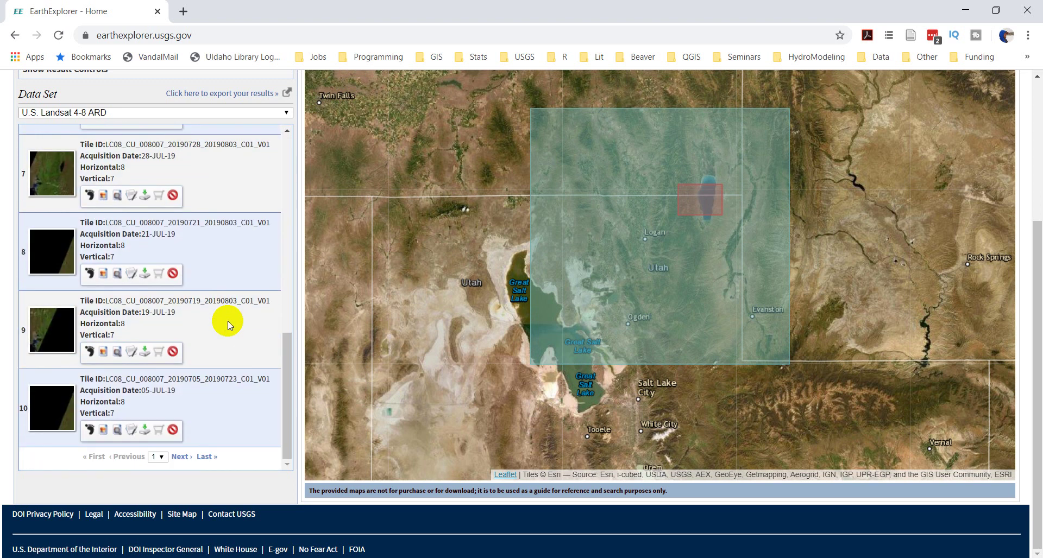
pyautogui.scroll(2, 227, 321)
pyautogui.click(90, 308)
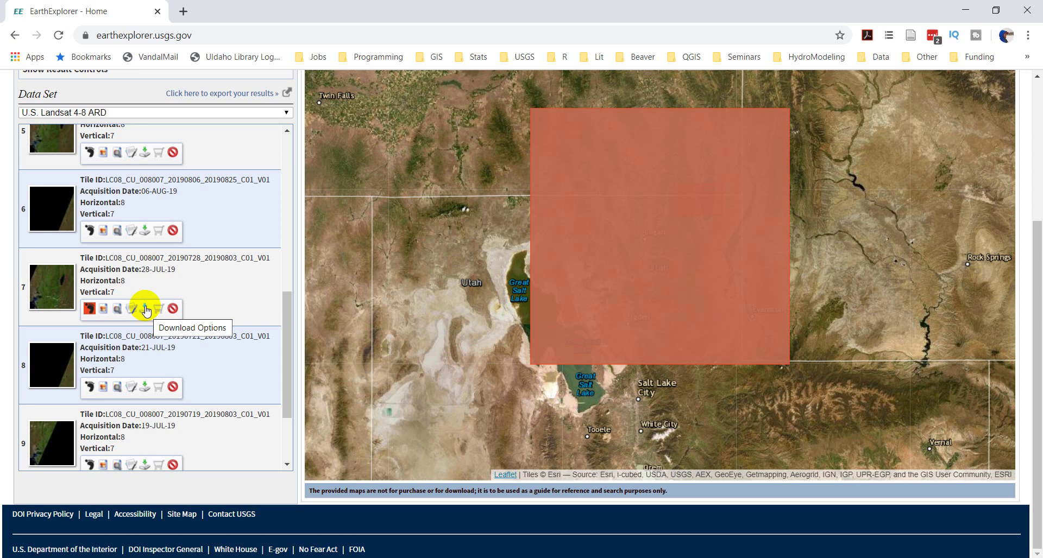
pyautogui.click(146, 310)
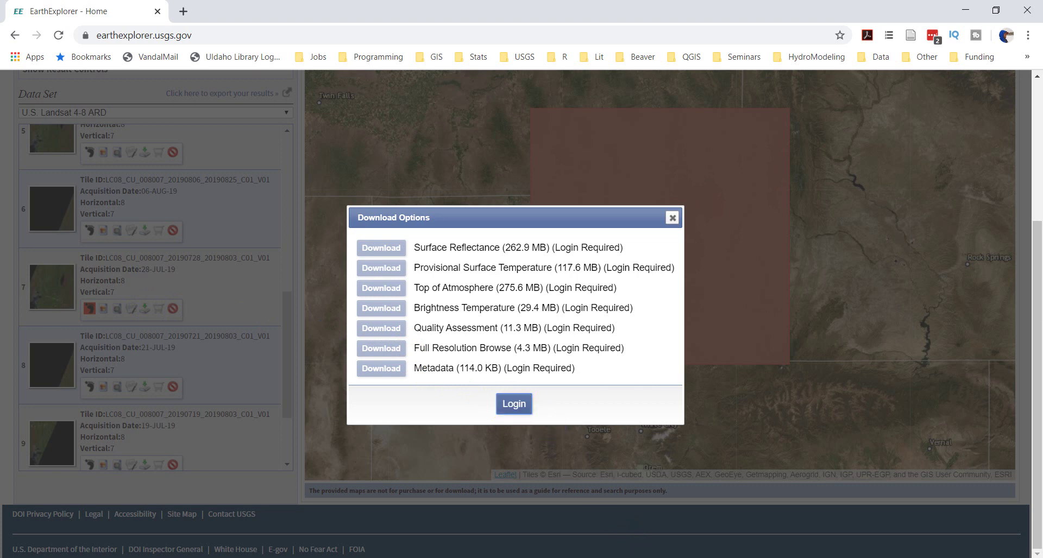
# - Log in, then redisplay the 28-JUL-19 tile's footprint and download options
pyautogui.click(514, 404)
pyautogui.scroll(-4, 268, 409)
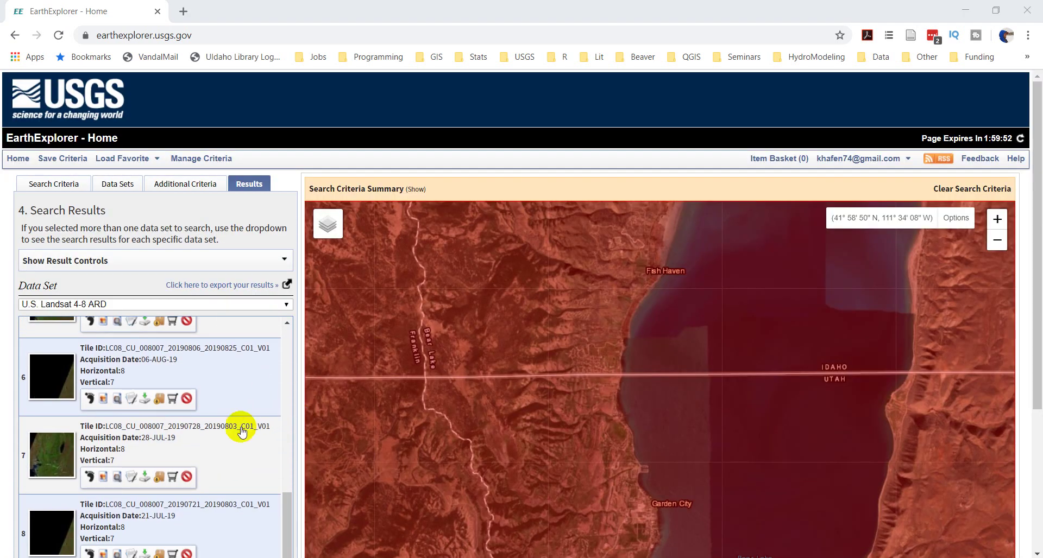
pyautogui.scroll(1, 232, 457)
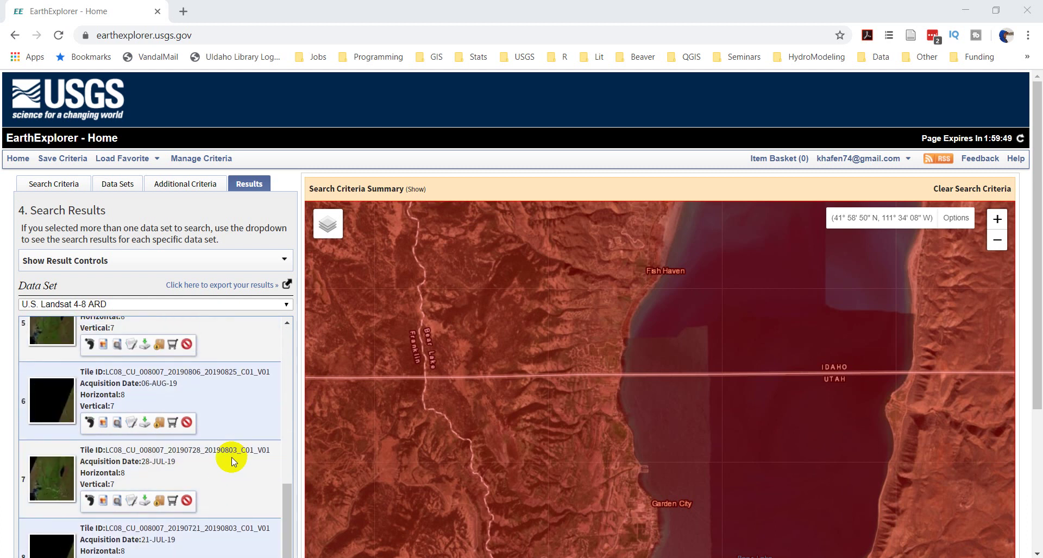
pyautogui.click(89, 501)
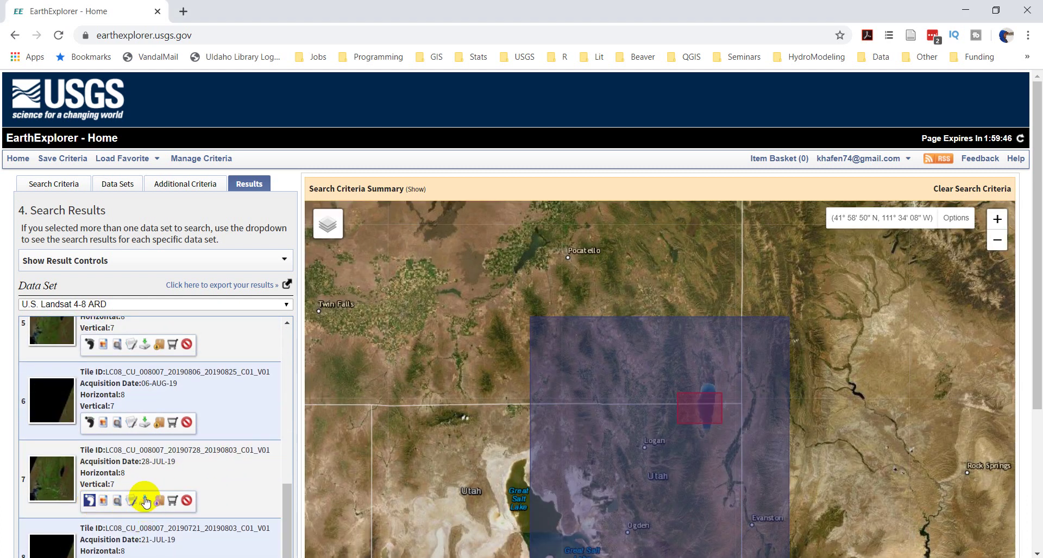
pyautogui.click(145, 500)
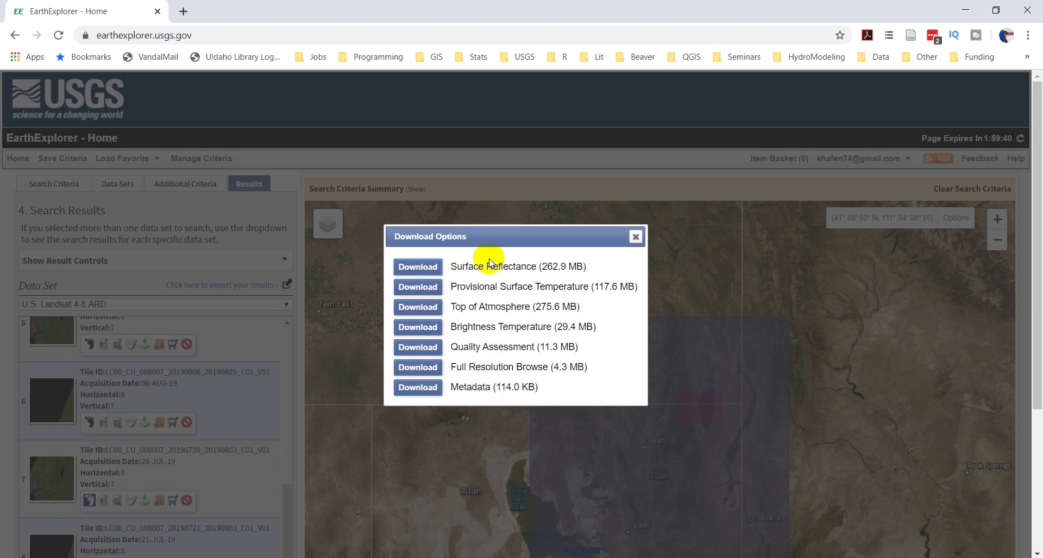
# - Save the 28-JUL-19 Surface Reflectance archive into C:\temp\landsat
pyautogui.click(414, 272)
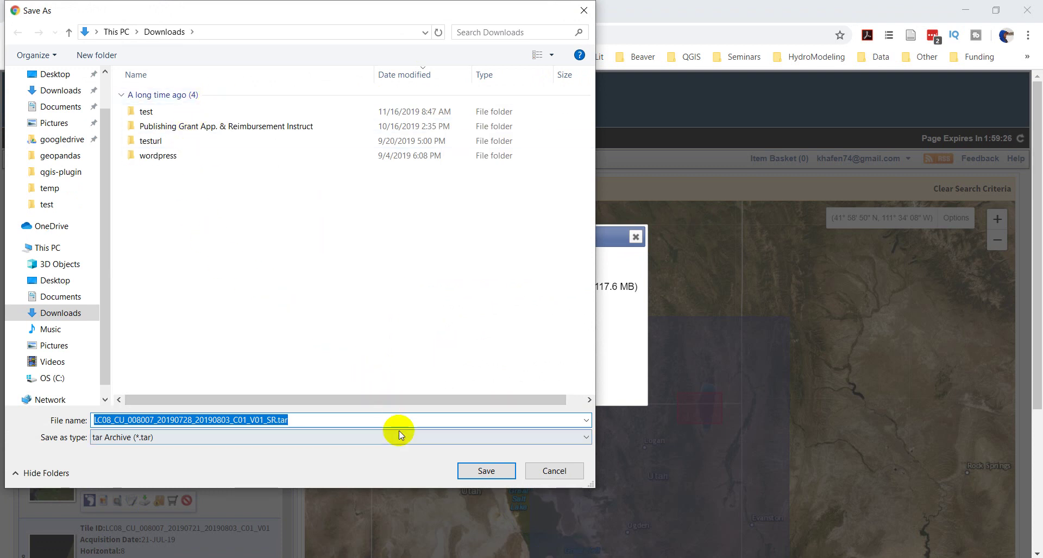
pyautogui.click(47, 190)
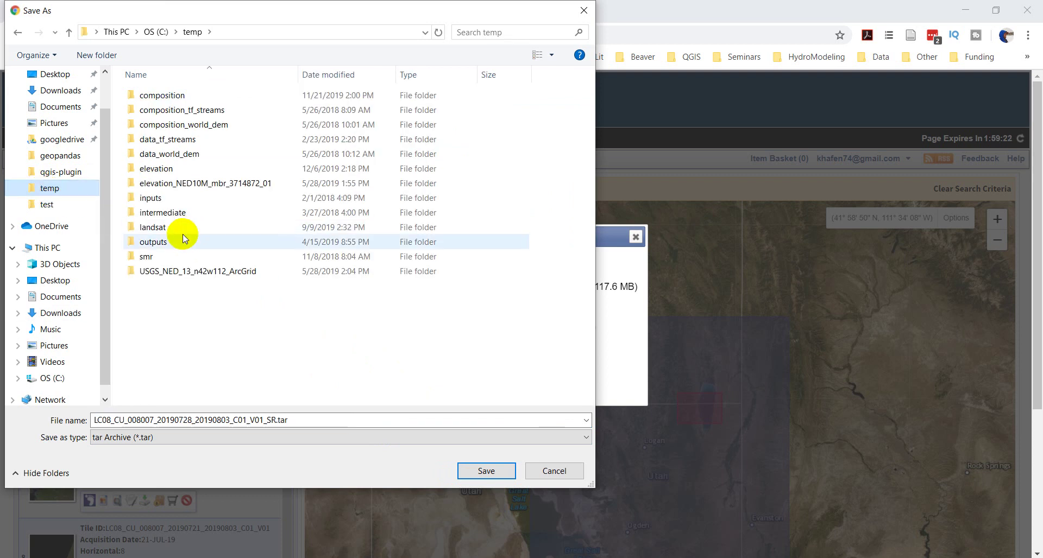
pyautogui.doubleClick(156, 229)
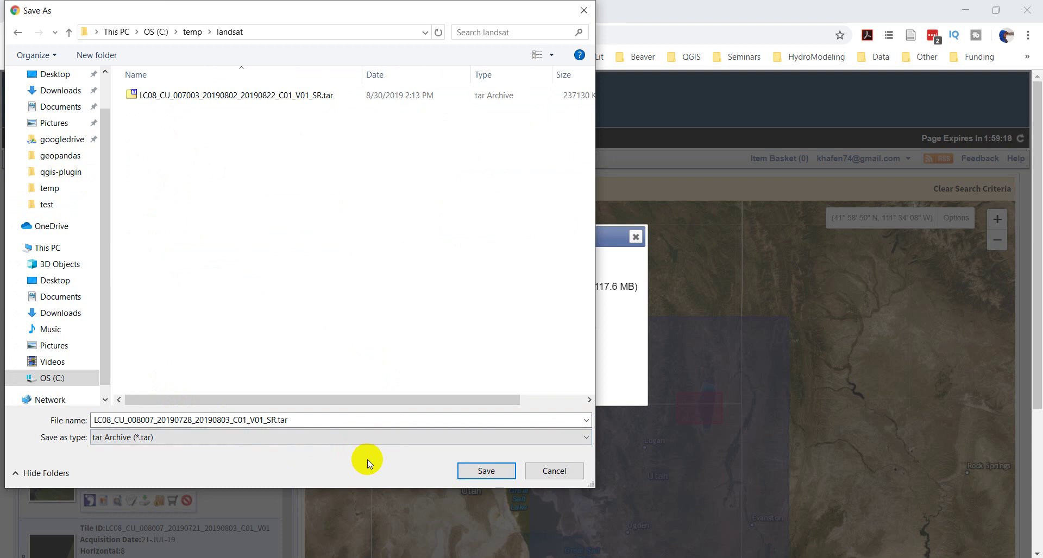
pyautogui.click(481, 470)
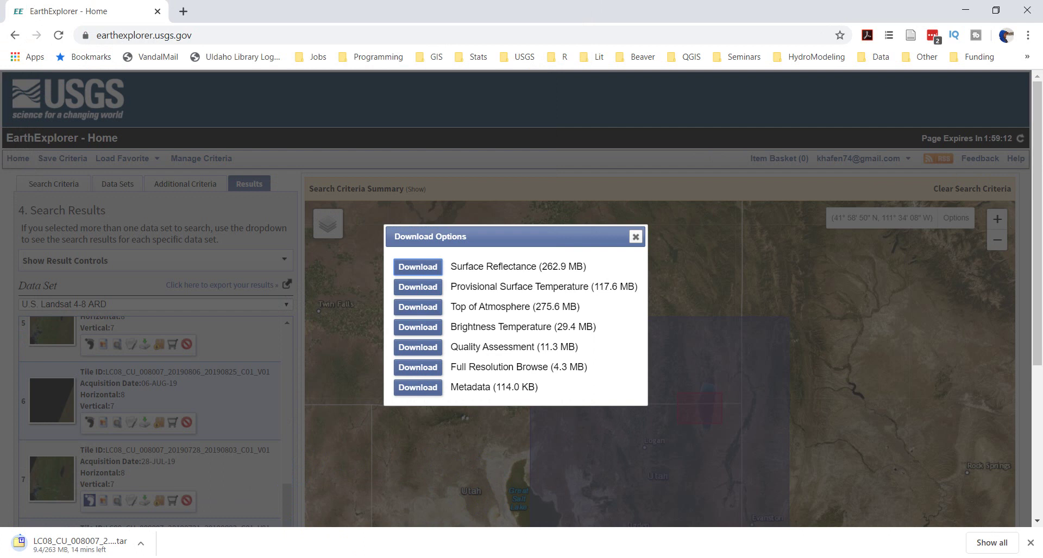
# - Add the NAIP aerial imagery data set to the searched data sets
pyautogui.click(635, 239)
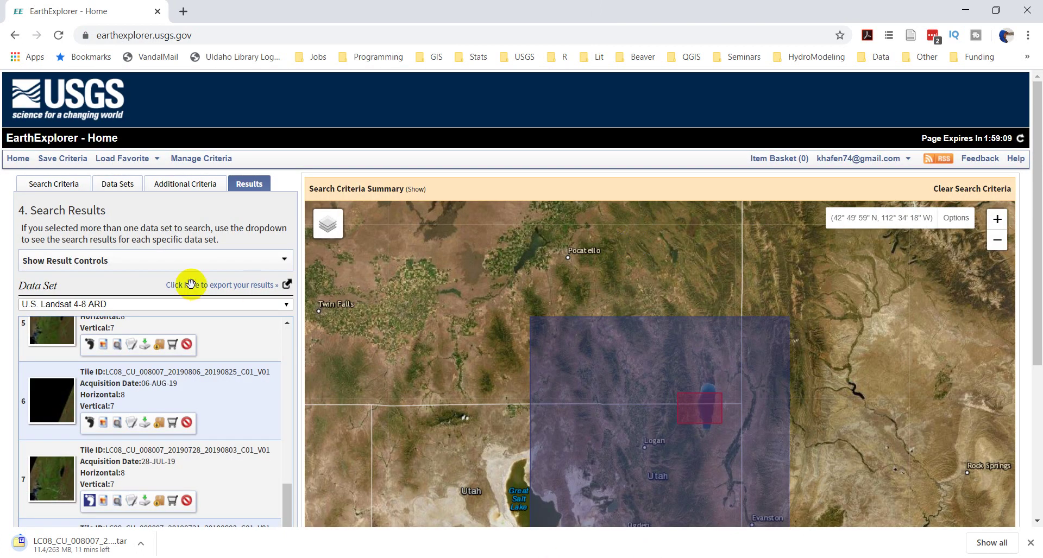
pyautogui.click(106, 183)
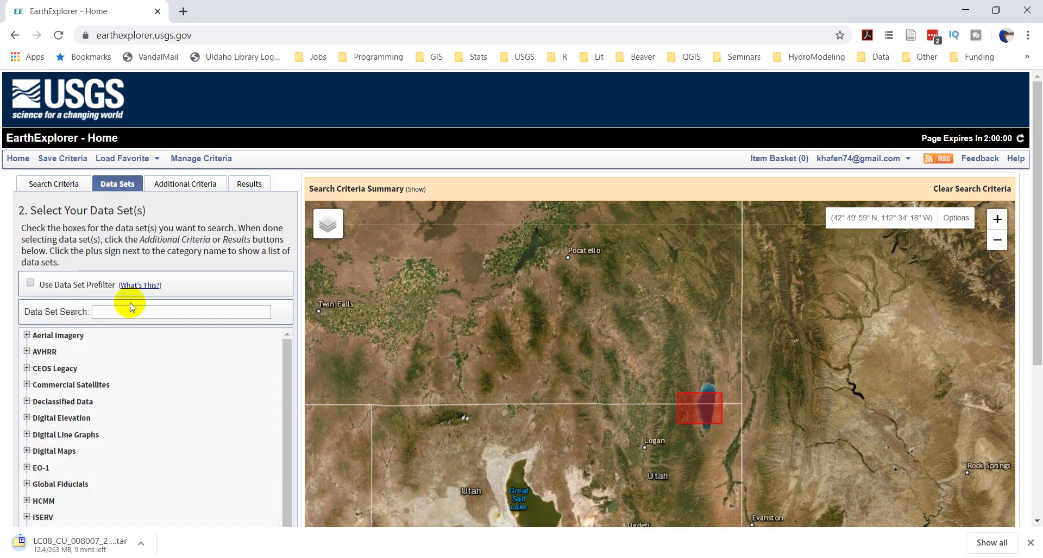
pyautogui.click(26, 336)
pyautogui.scroll(-2, 245, 415)
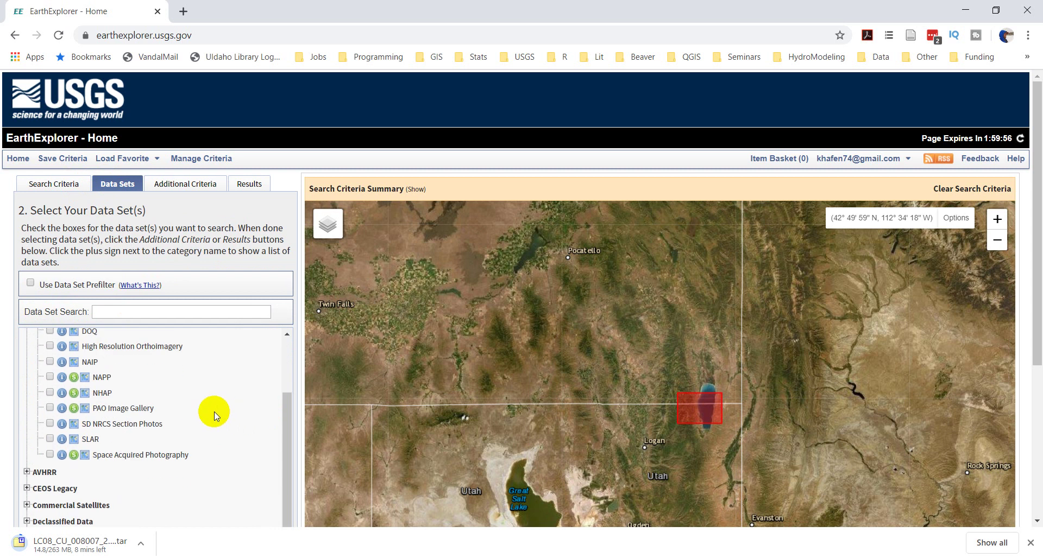
pyautogui.click(48, 362)
pyautogui.scroll(-4, 289, 442)
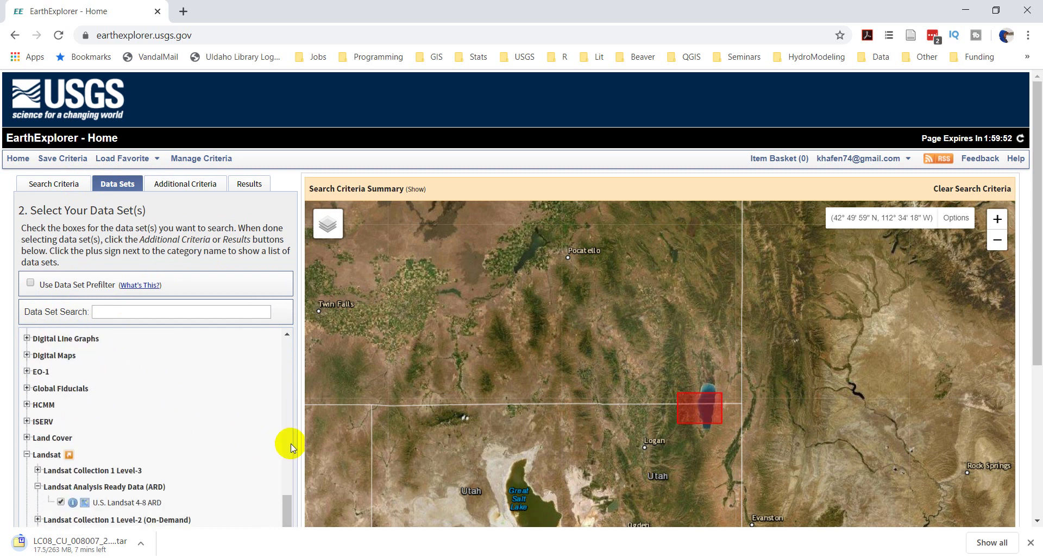
pyautogui.scroll(-4, 1038, 430)
pyautogui.scroll(-1, 1038, 431)
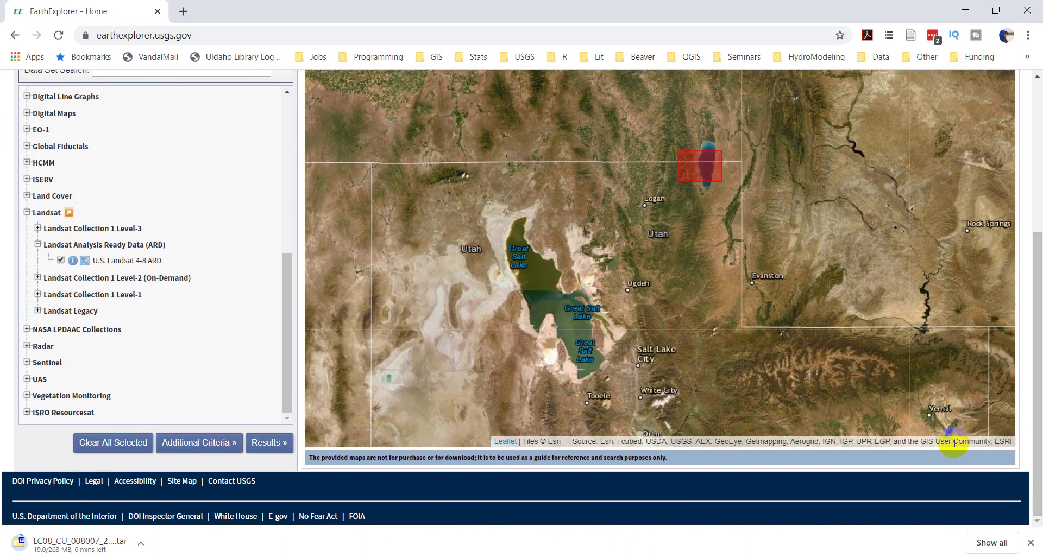
# - In Additional Criteria, set the Spacecraft Identifier back to All instead of Landsat 8
pyautogui.click(197, 443)
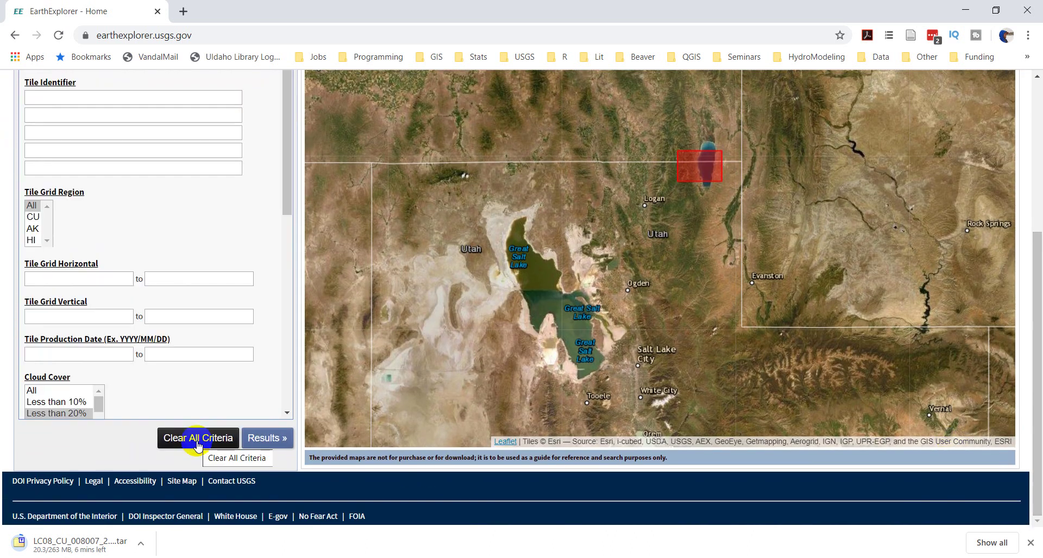
pyautogui.scroll(-4, 288, 194)
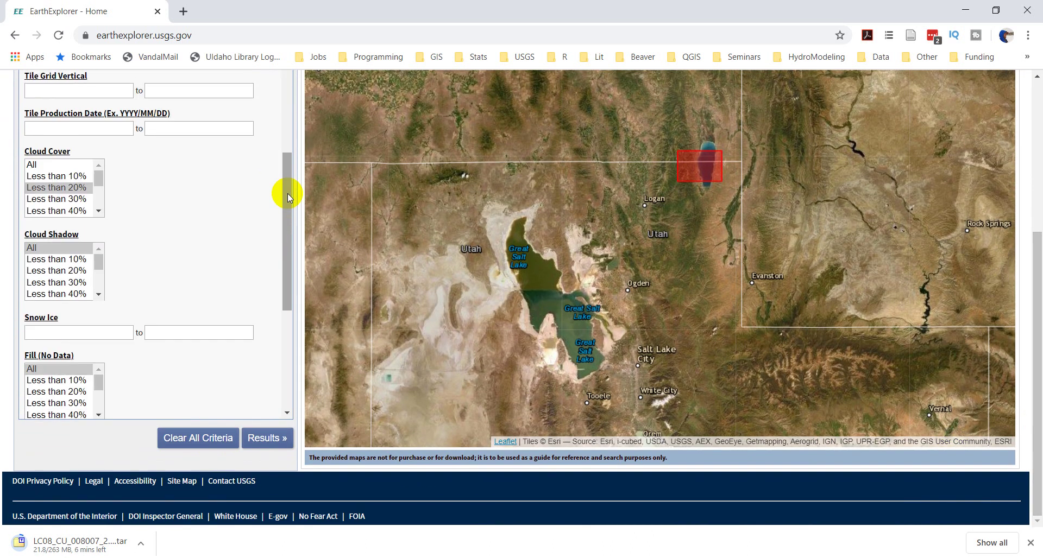
pyautogui.scroll(-2, 288, 194)
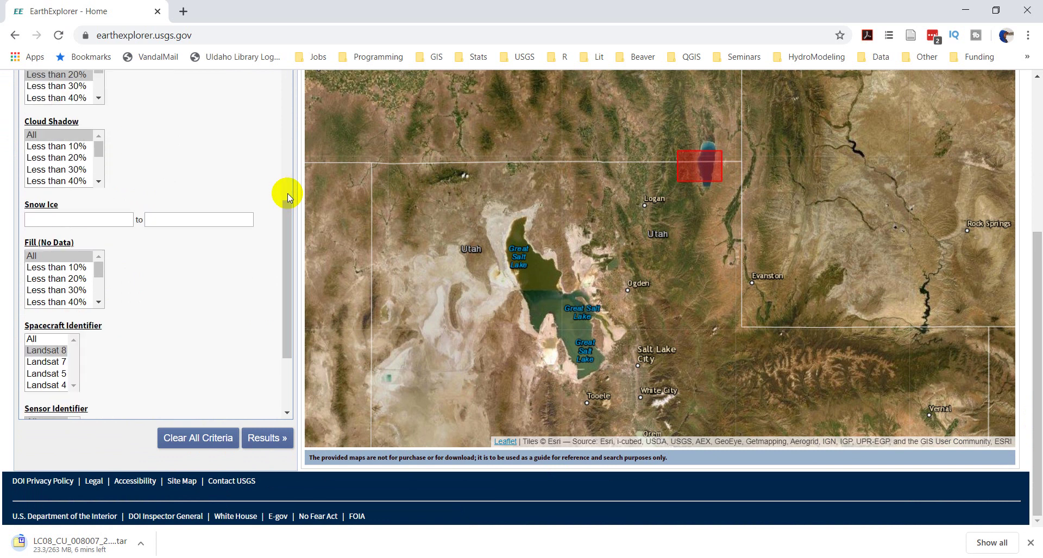
pyautogui.scroll(-2, 287, 194)
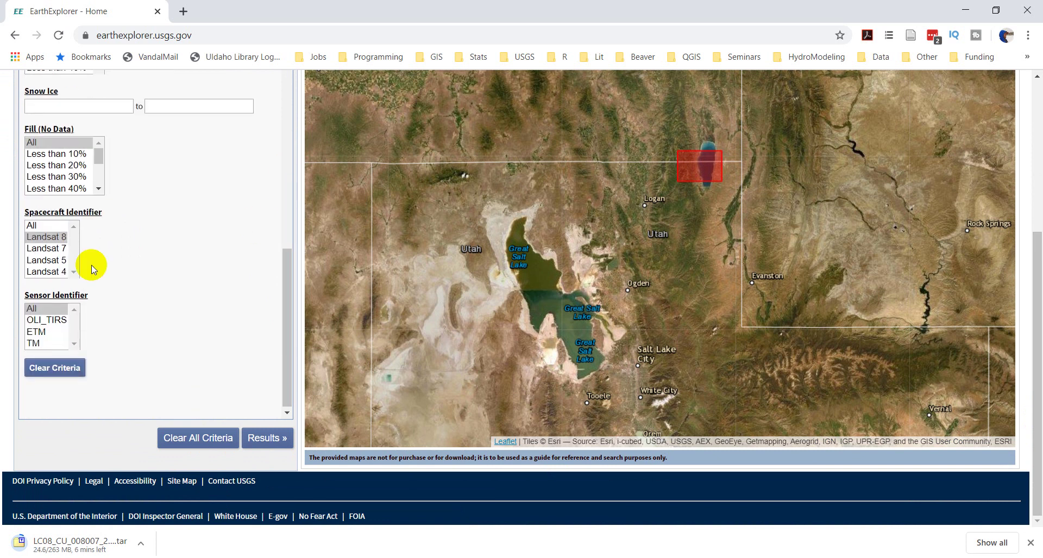
pyautogui.click(32, 225)
pyautogui.scroll(7, 284, 292)
pyautogui.scroll(-7, 284, 292)
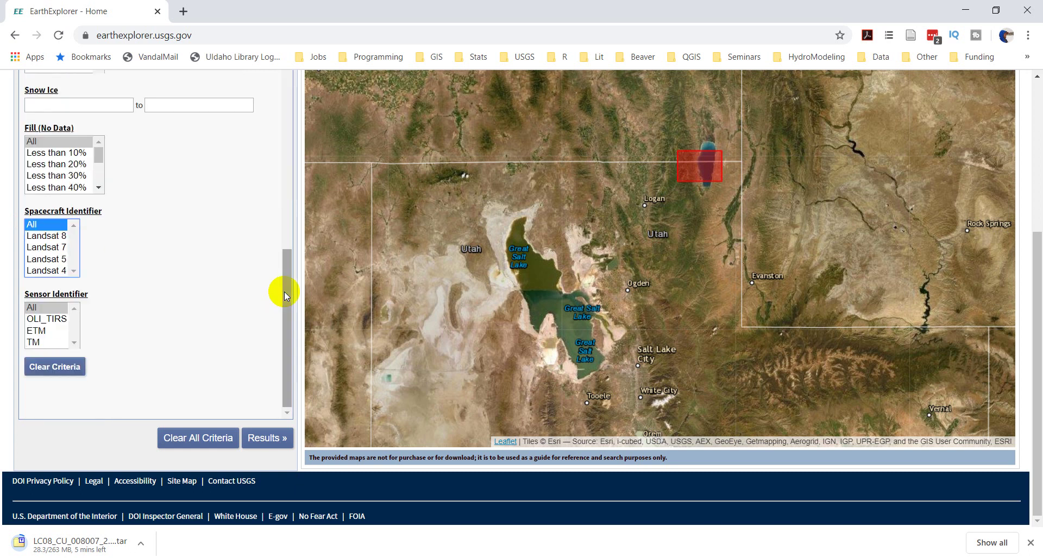
pyautogui.scroll(7, 292, 321)
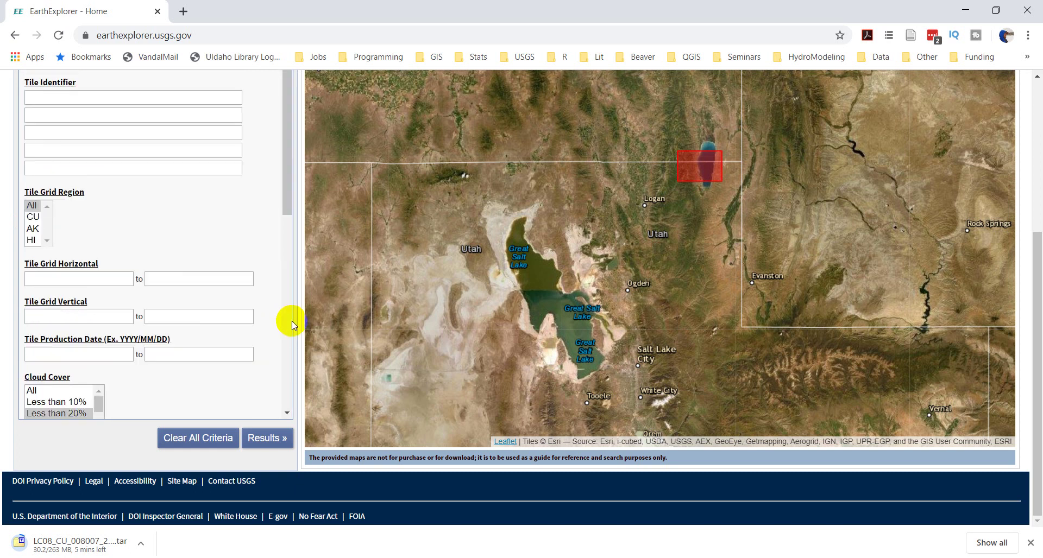
pyautogui.scroll(4, 101, 438)
# - Remove U.S. Landsat 4-8 ARD from the searched data sets
pyautogui.click(117, 168)
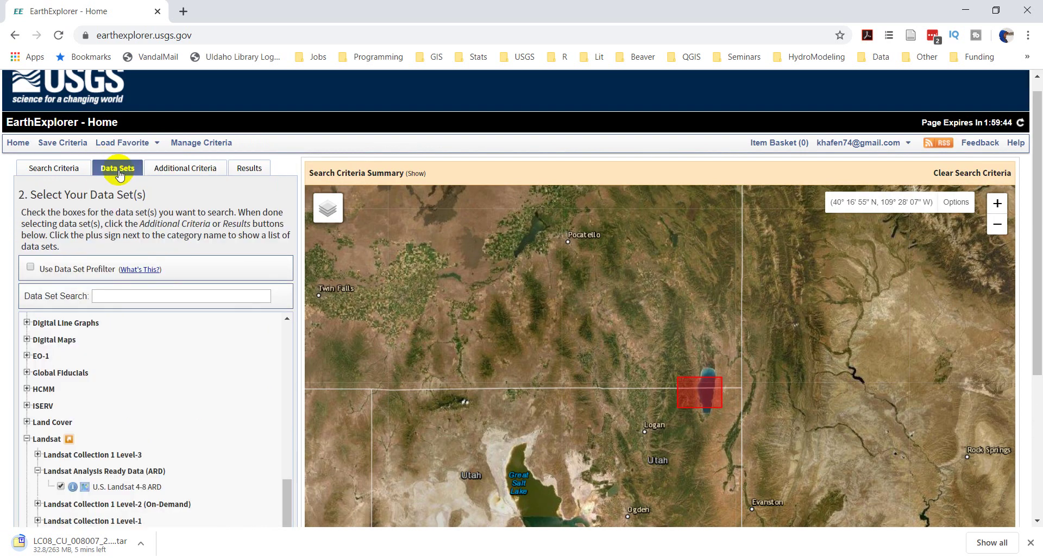
pyautogui.scroll(-2, 263, 419)
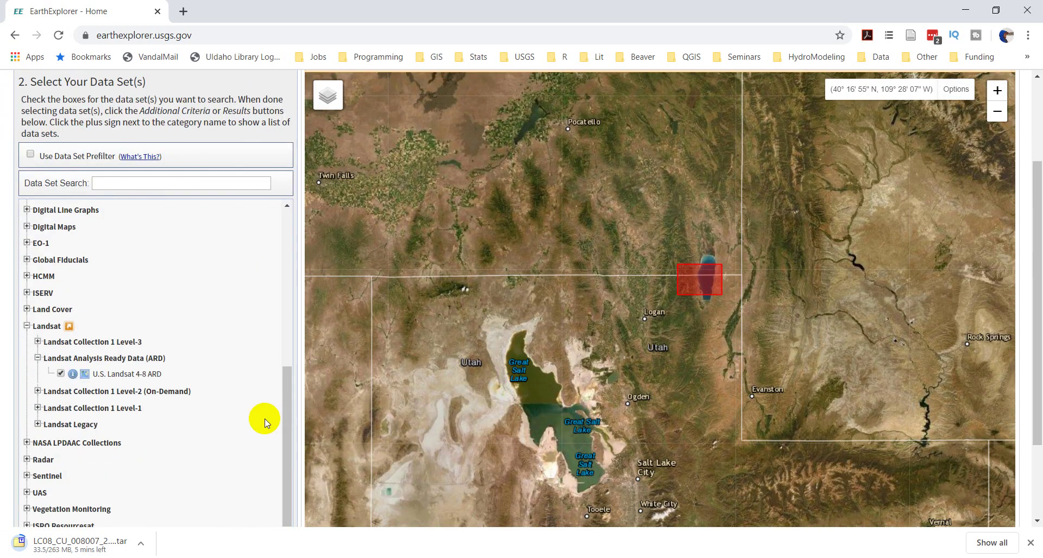
pyautogui.click(58, 374)
pyautogui.scroll(6, 69, 366)
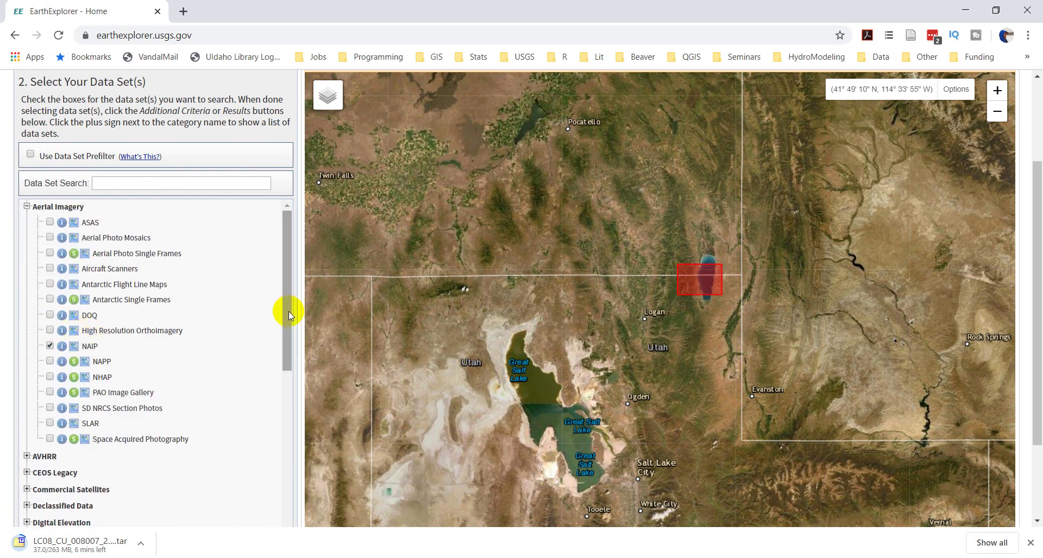
pyautogui.scroll(-5, 289, 311)
# - Set the NAIP criteria to state UTAH, leaving Sensor Type at All Sensor Types
pyautogui.click(205, 449)
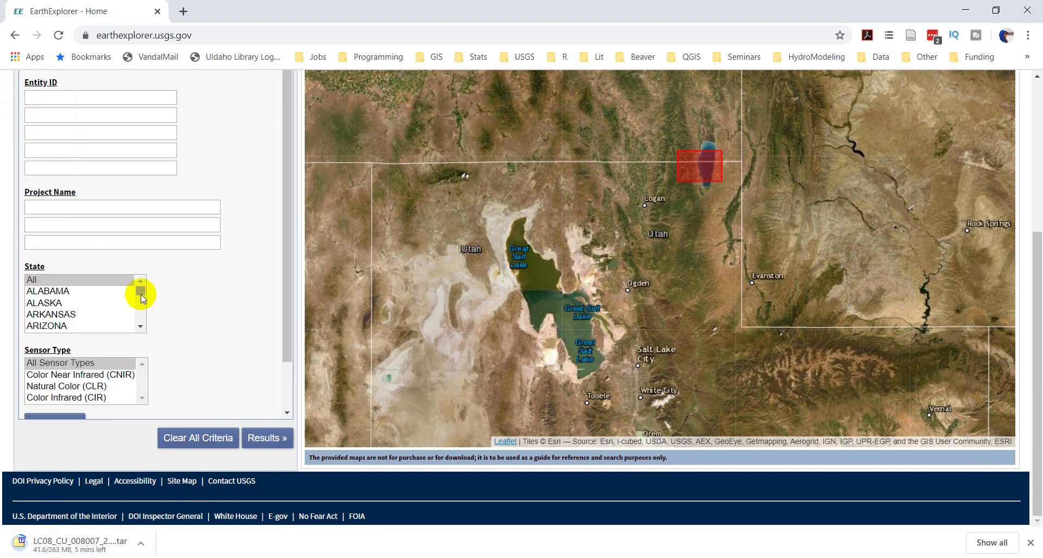
pyautogui.scroll(-9, 139, 294)
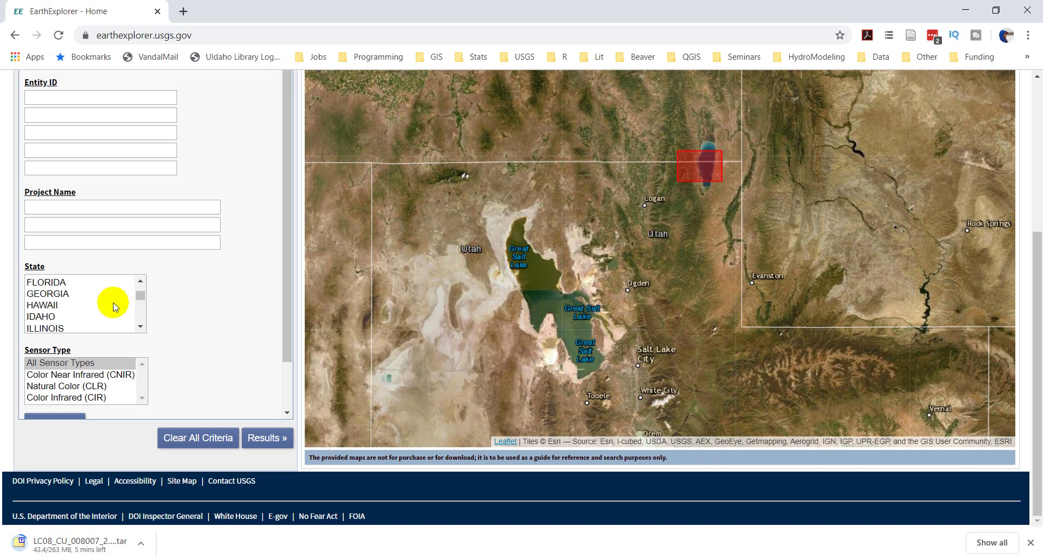
pyautogui.scroll(-2, 114, 307)
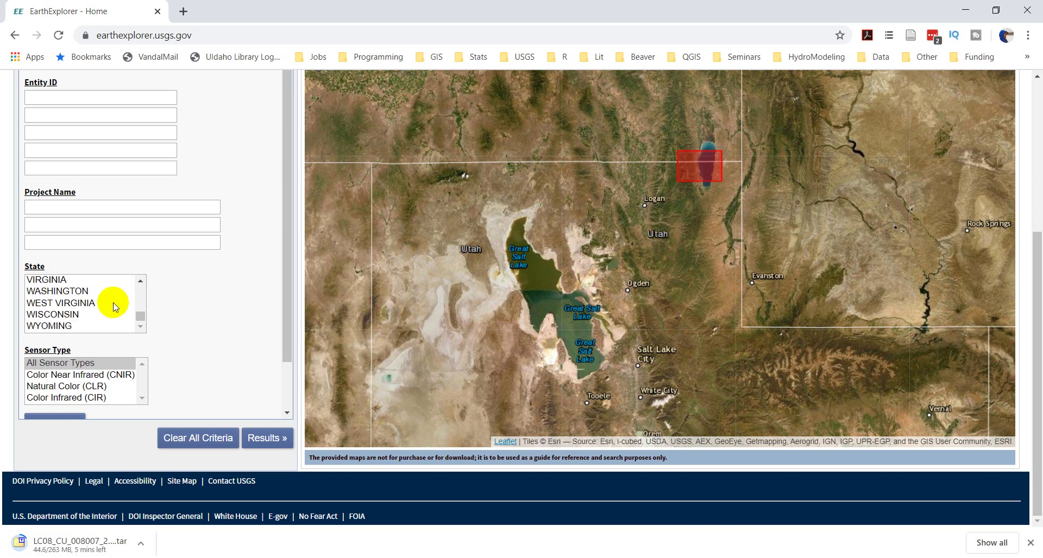
pyautogui.scroll(2, 115, 307)
pyautogui.scroll(-2, 114, 307)
pyautogui.scroll(4, 114, 307)
pyautogui.scroll(2, 115, 307)
pyautogui.scroll(-4, 114, 307)
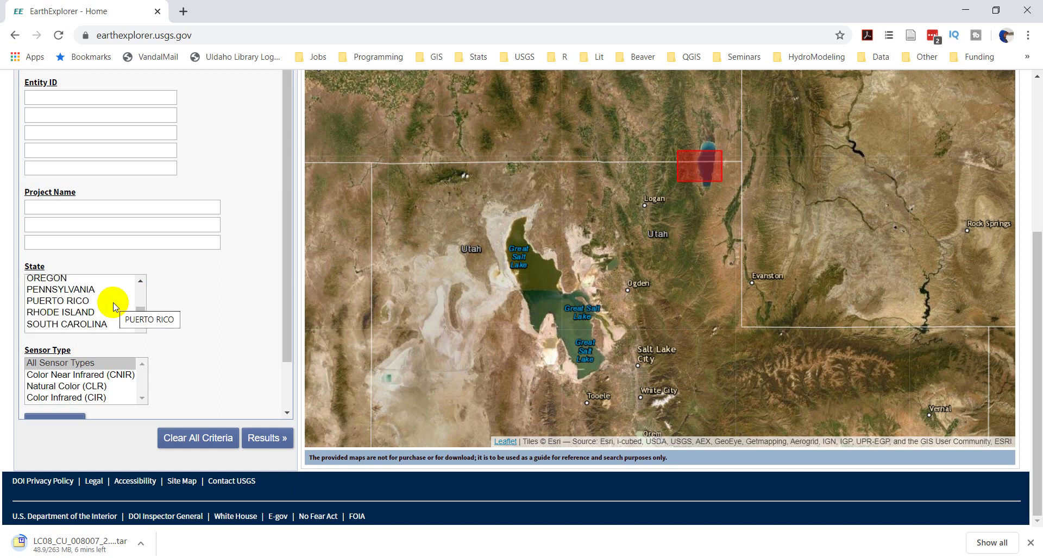
pyautogui.scroll(-4, 115, 307)
pyautogui.scroll(2, 108, 307)
pyautogui.click(107, 302)
pyautogui.press('Down')
pyautogui.press('Down')
pyautogui.press('Down')
pyautogui.press('Down')
pyautogui.press('Down')
pyautogui.press('Down')
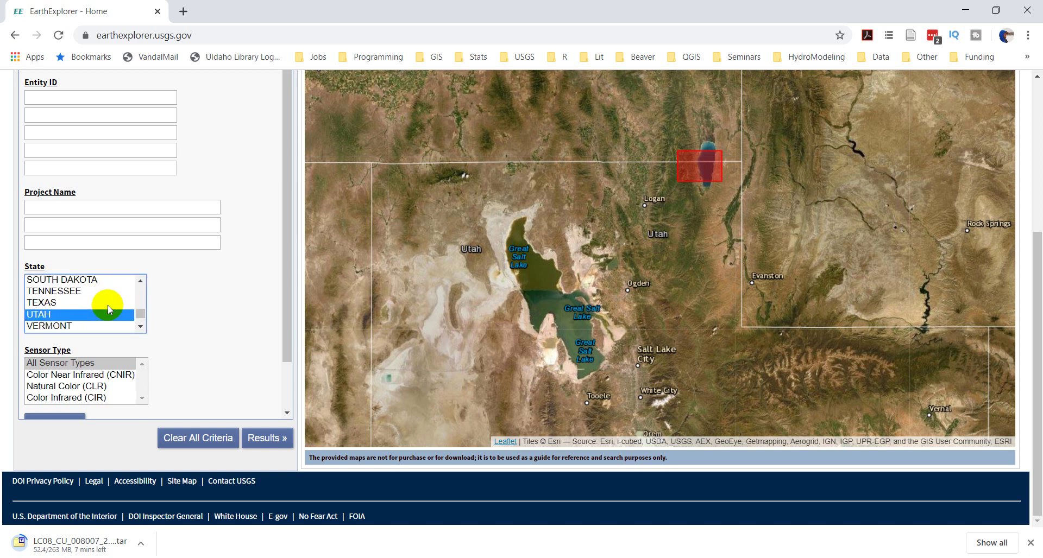
pyautogui.click(204, 361)
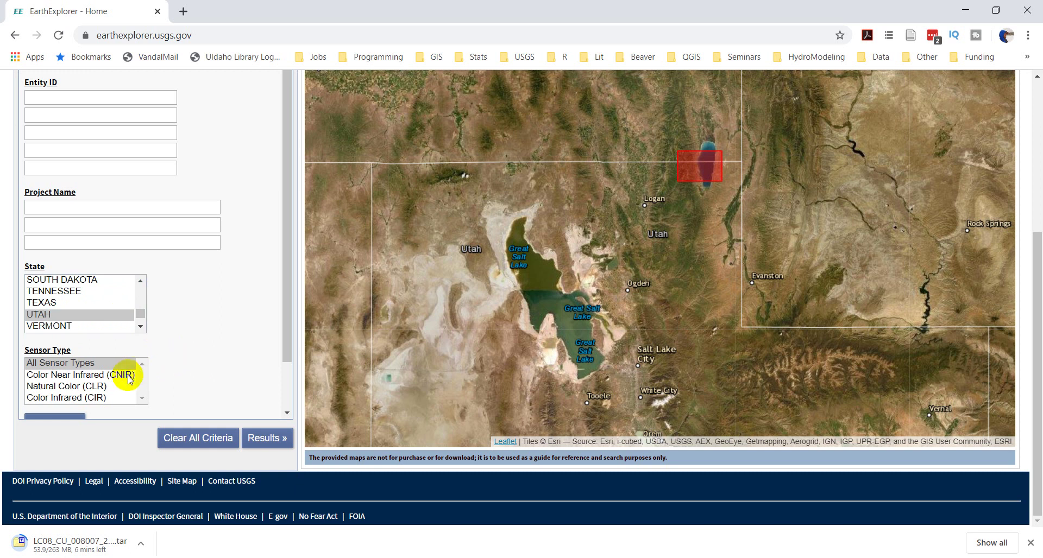
pyautogui.click(71, 376)
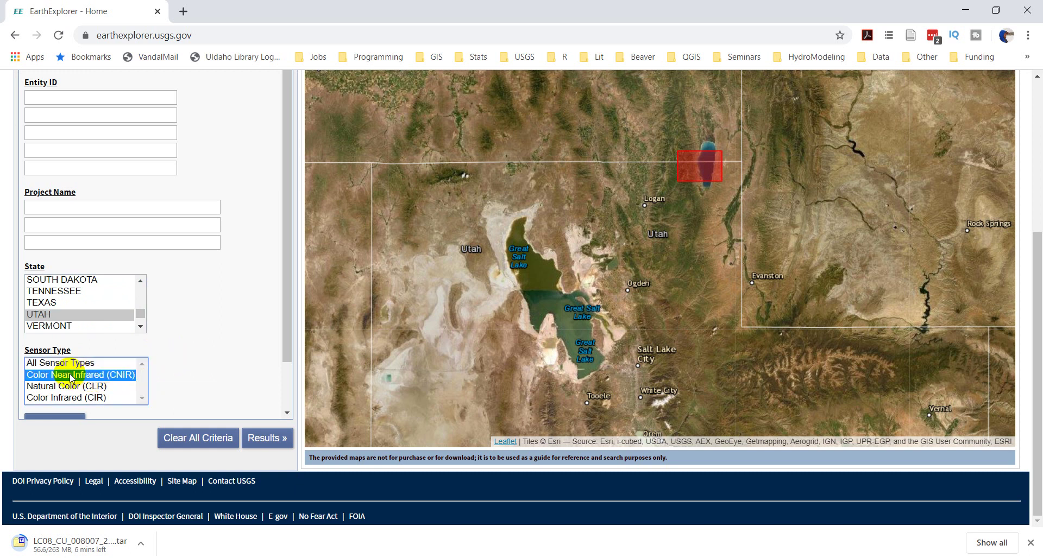
pyautogui.click(60, 363)
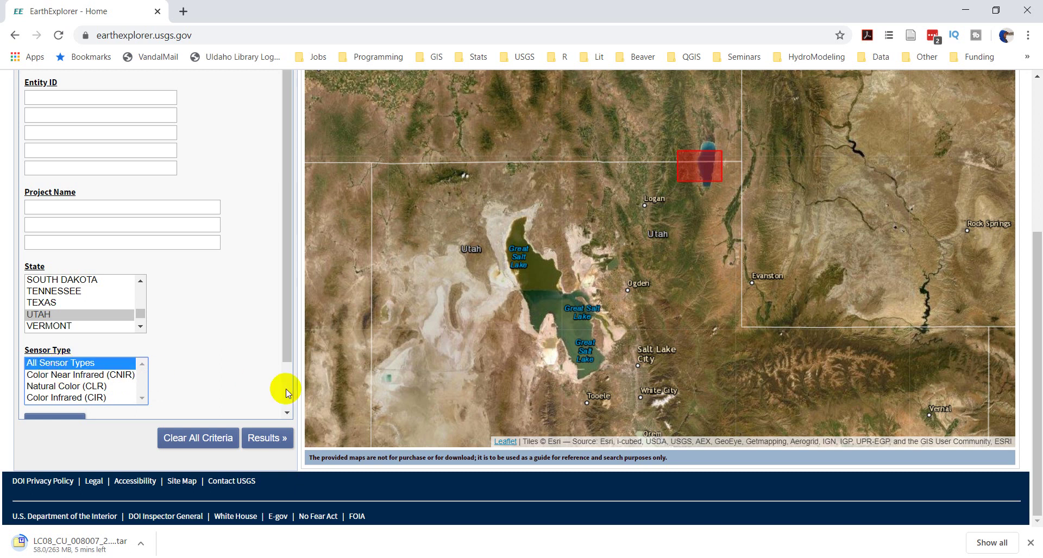
pyautogui.scroll(-2, 286, 295)
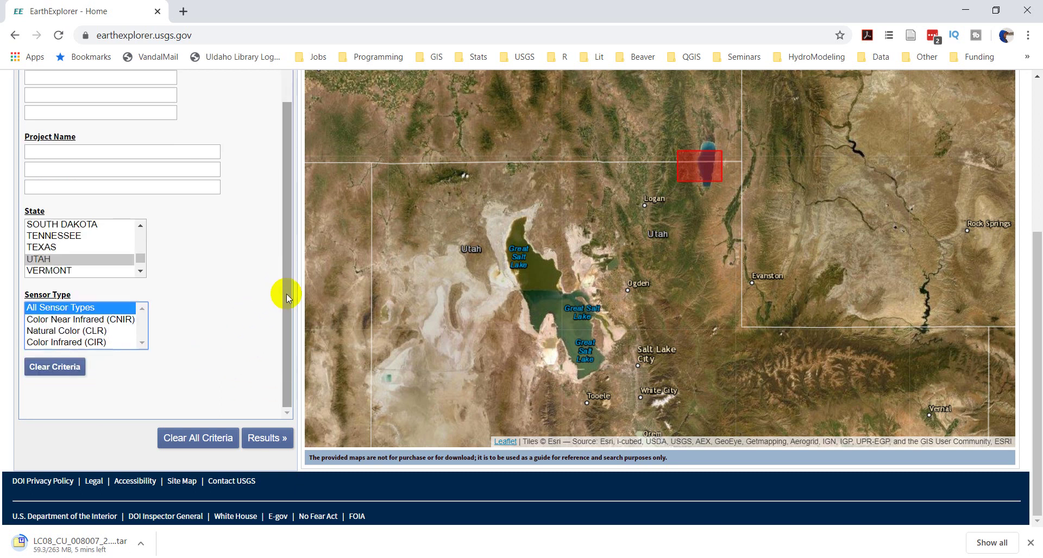
# - Run the search, then set the NAIP criteria to UTAH with Color Near Infrared (CNIR) sensor type
pyautogui.click(275, 441)
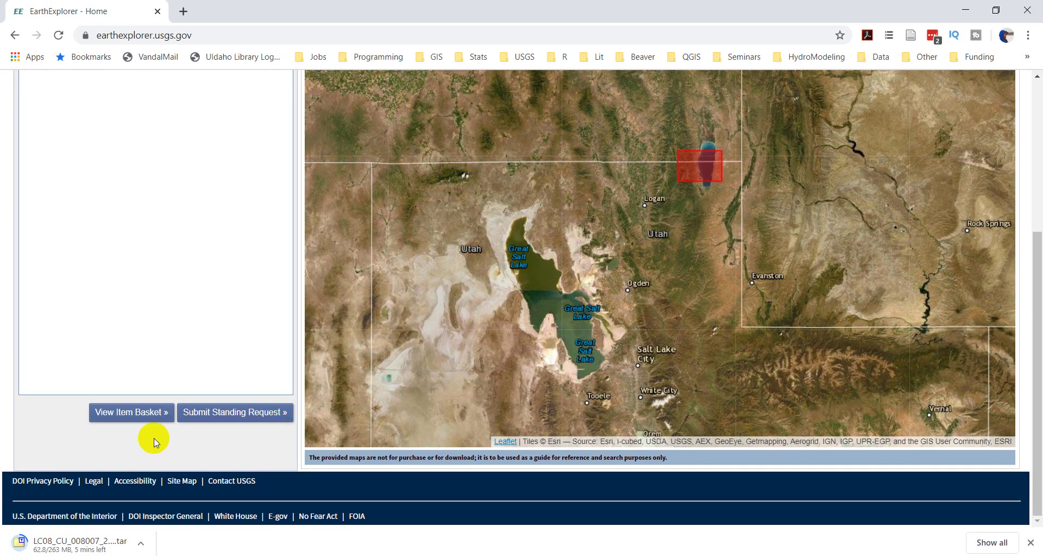
pyautogui.scroll(4, 103, 437)
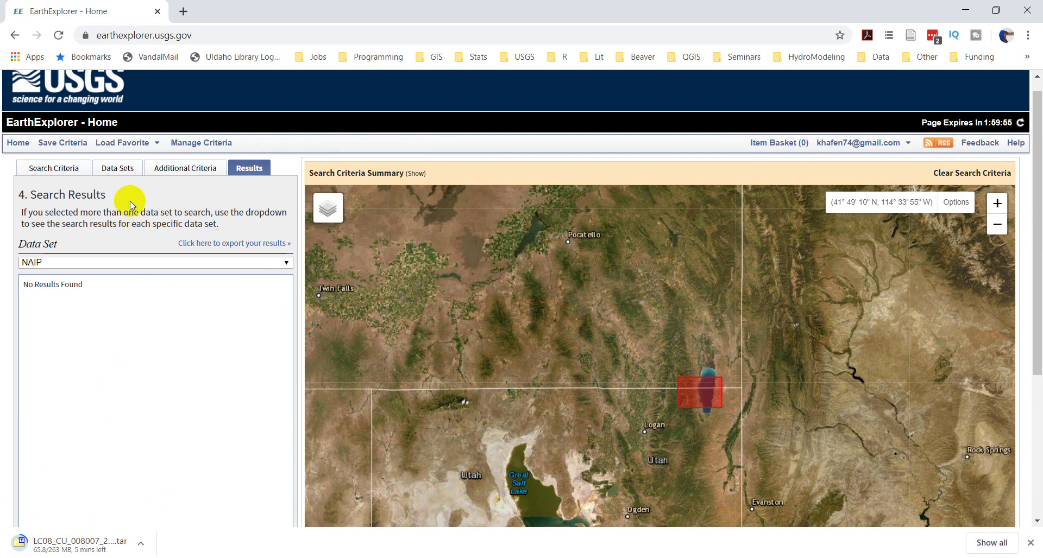
pyautogui.click(179, 168)
pyautogui.scroll(-2, 260, 468)
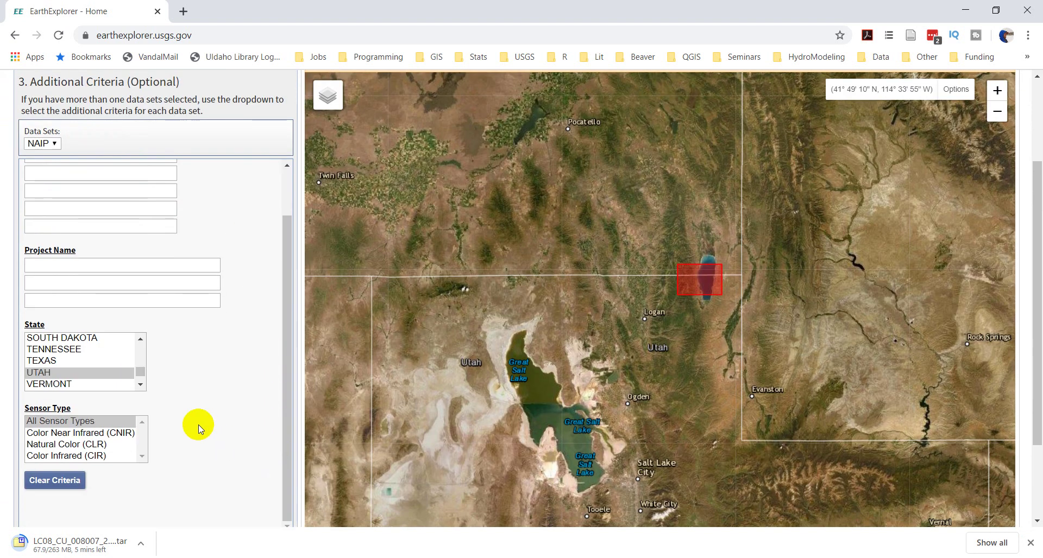
pyautogui.click(49, 373)
pyautogui.click(123, 434)
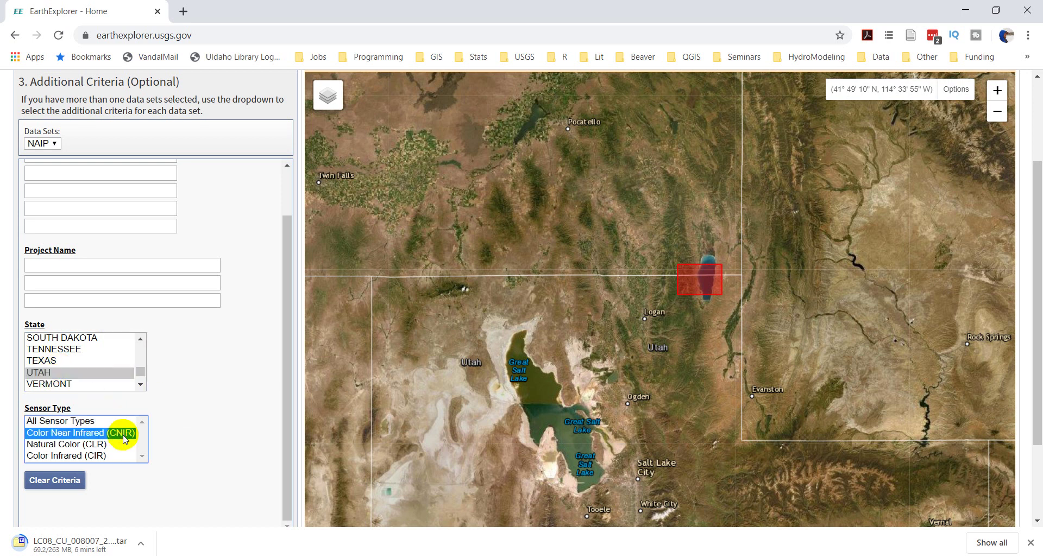
# - Confirm NAIP is the criteria data set and rerun the search, which finds no results
pyautogui.scroll(-1, 289, 359)
pyautogui.scroll(-2, 289, 360)
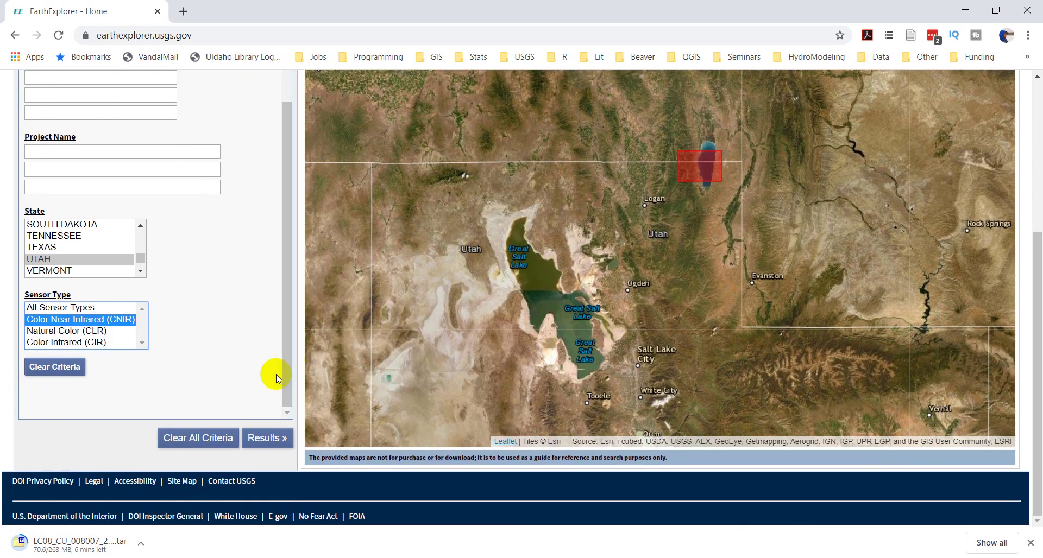
pyautogui.scroll(1, 252, 402)
pyautogui.scroll(4, 250, 255)
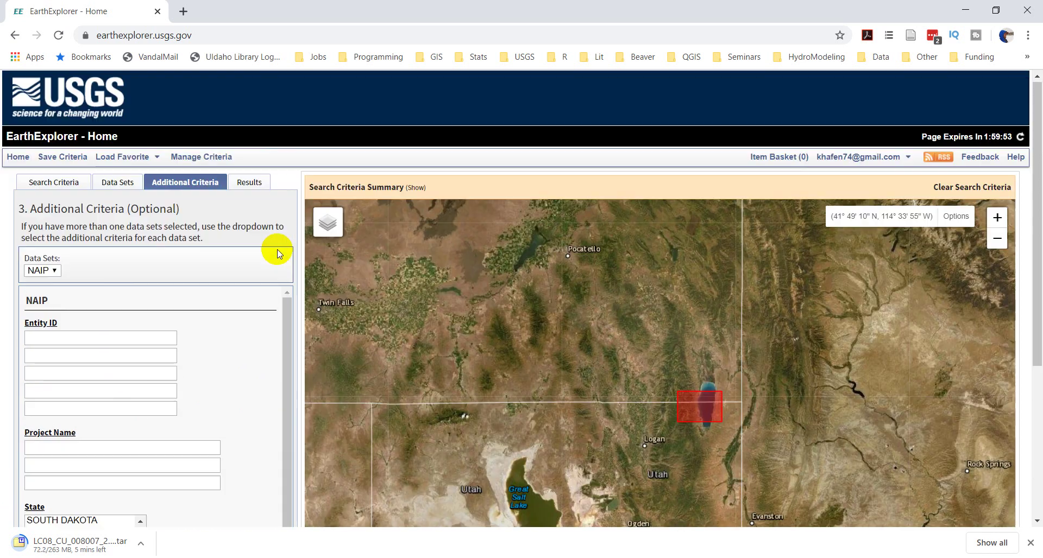
pyautogui.click(54, 273)
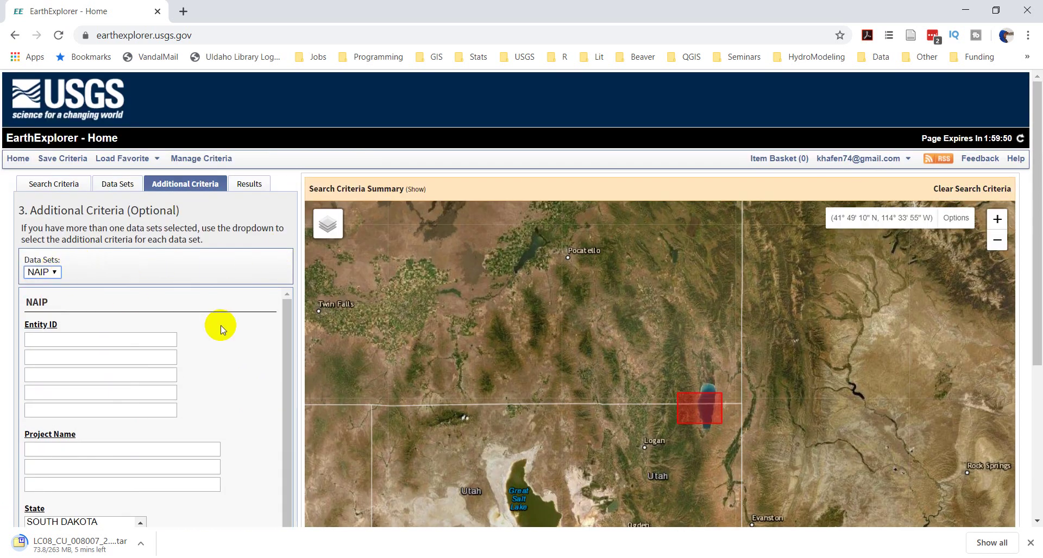
pyautogui.scroll(-1, 282, 326)
pyautogui.scroll(-5, 1032, 369)
pyautogui.click(261, 441)
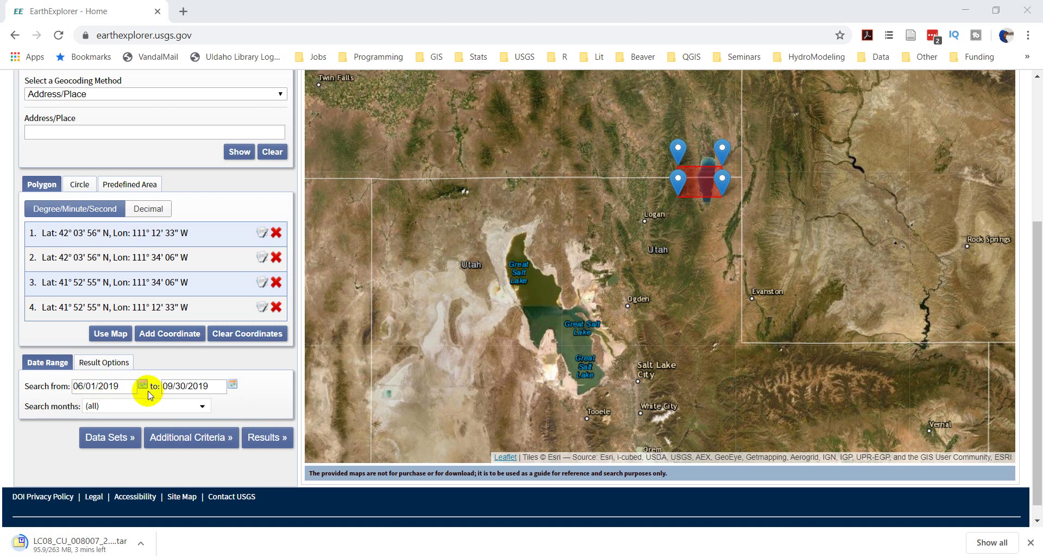
# - Set the date range to 01/01/2016–12/31/2016 and rerun the search, returning 19 NAIP scenes
pyautogui.tripleClick(93, 384)
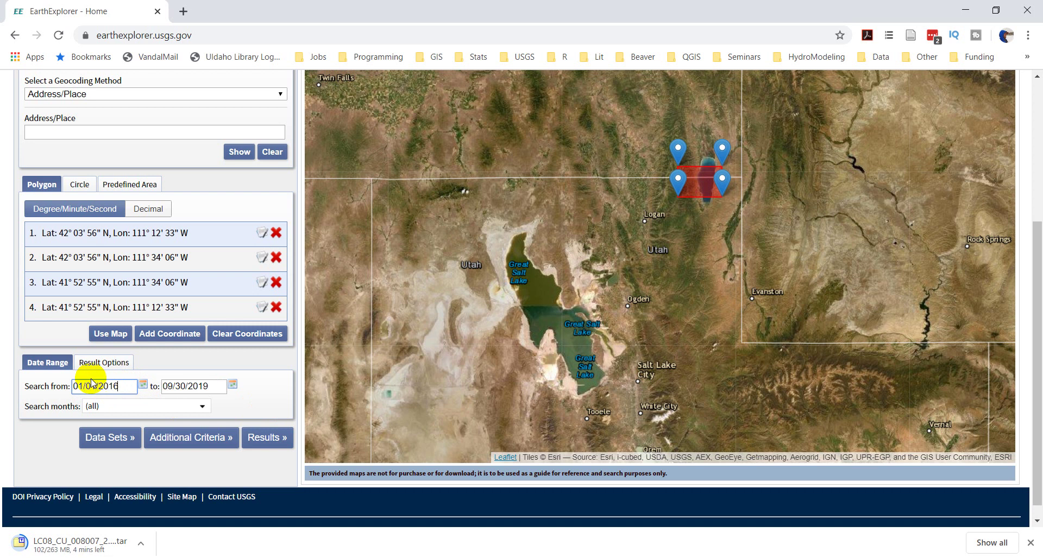
pyautogui.press('Tab')
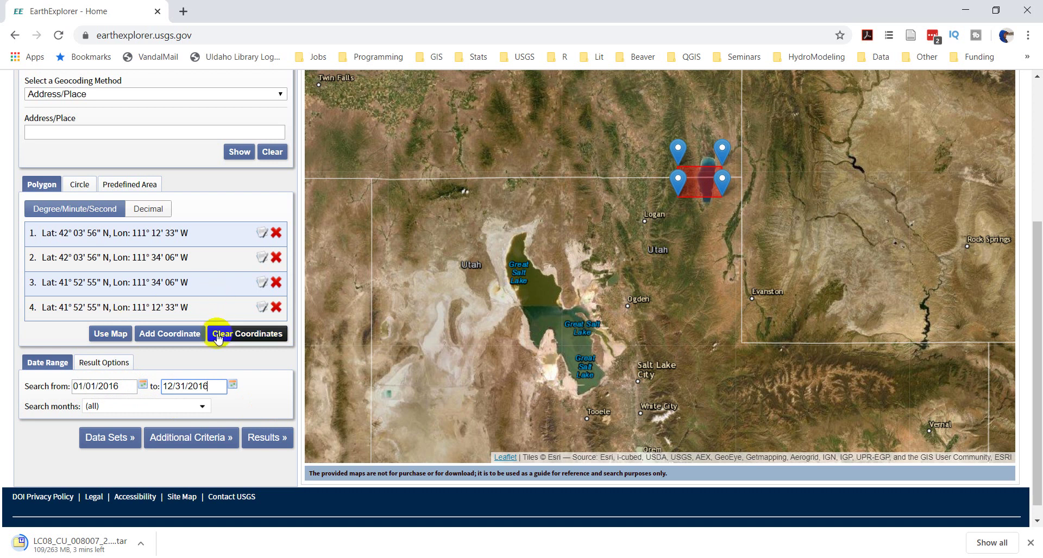
pyautogui.click(275, 442)
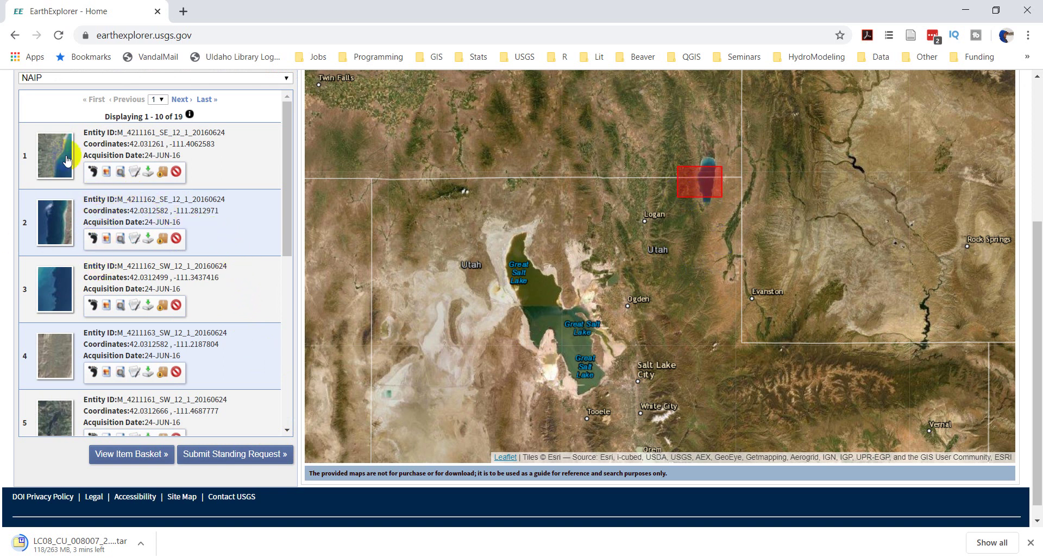
# - Outline the first 24-JUN-16 NAIP result's footprint over Fish Haven on the map
pyautogui.click(92, 172)
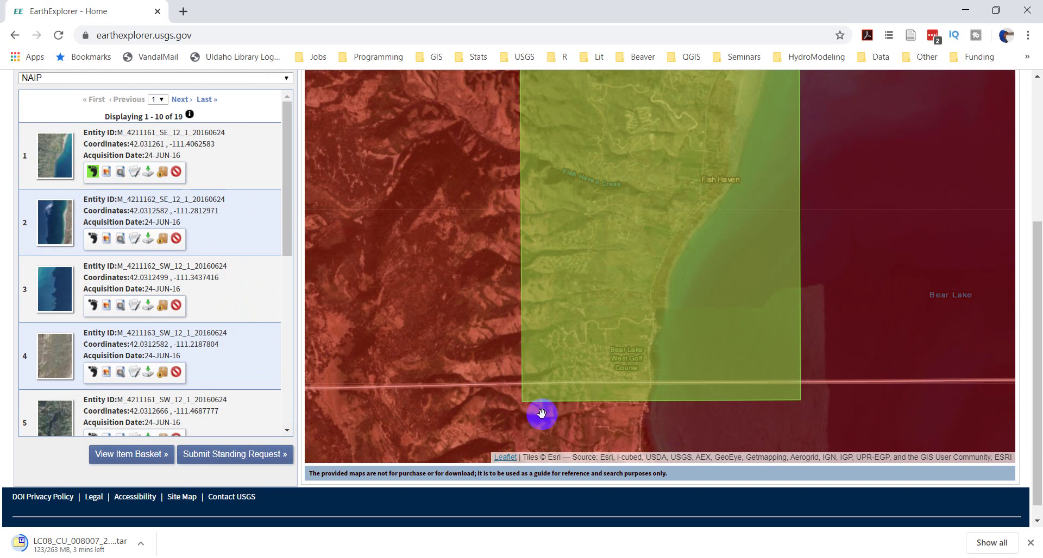
pyautogui.scroll(-3, 492, 305)
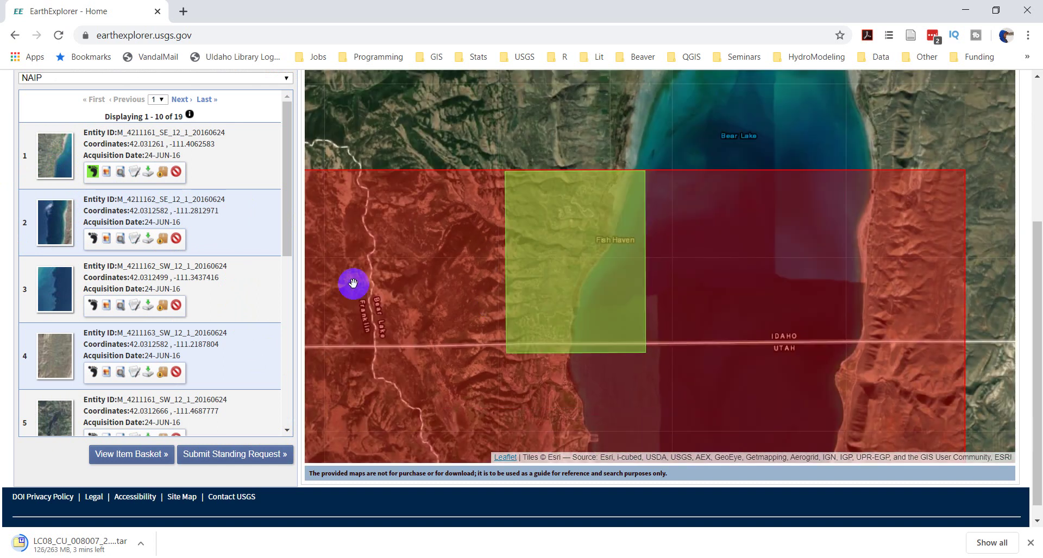
pyautogui.scroll(-2, 173, 264)
pyautogui.scroll(-5, 175, 264)
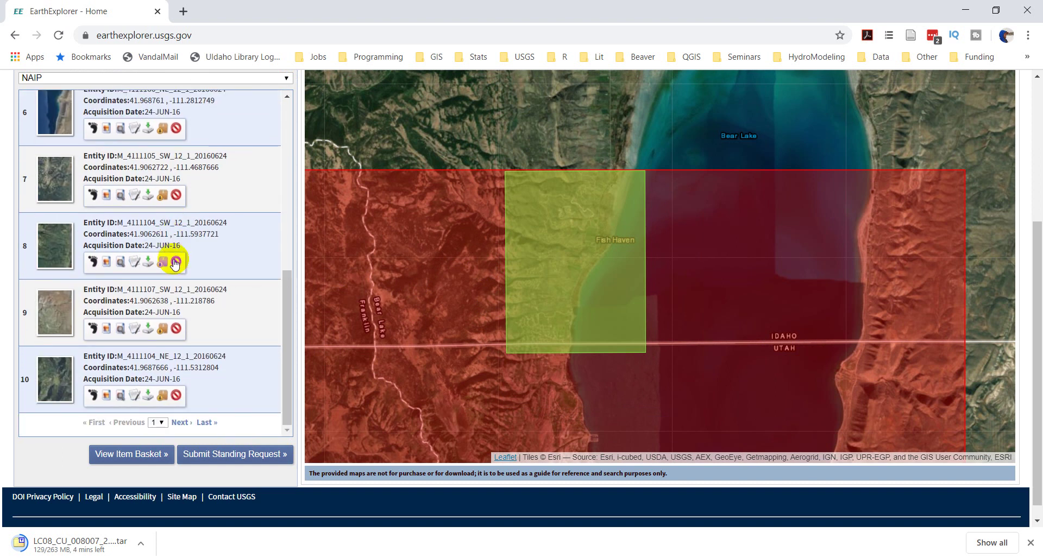
pyautogui.scroll(-1, 175, 263)
pyautogui.scroll(7, 174, 259)
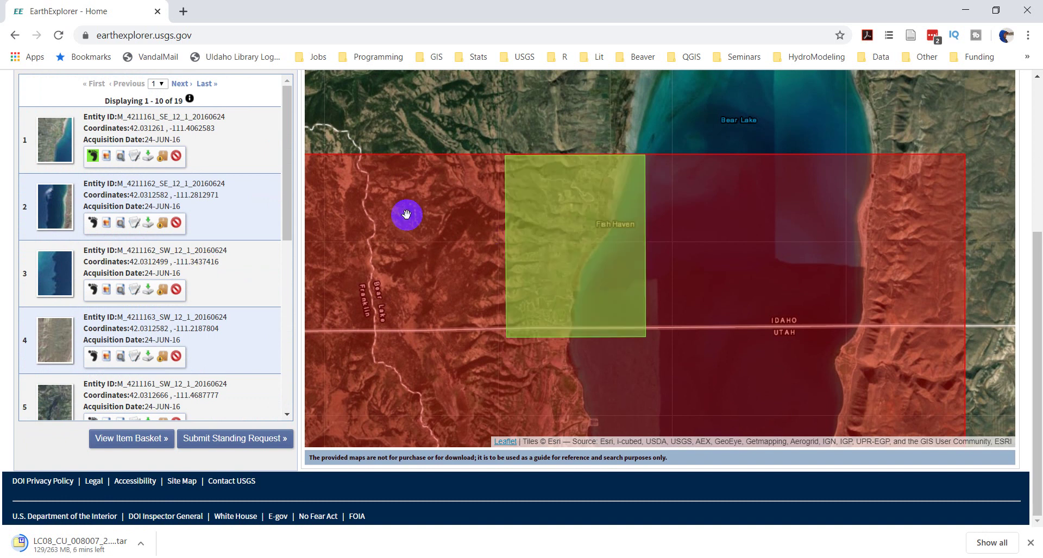
pyautogui.scroll(2, 269, 219)
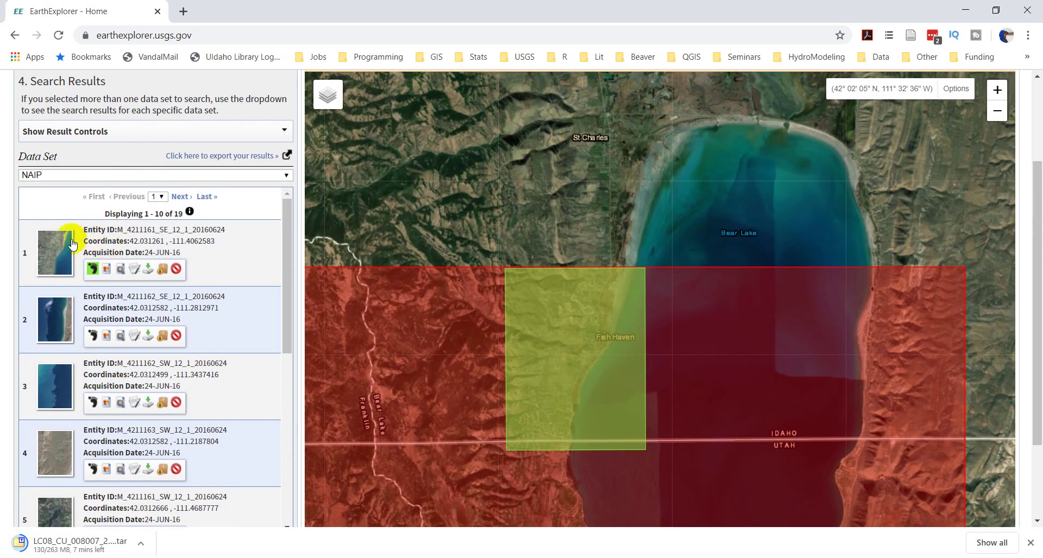
# - Save the full-resolution NAIP zip m_4211161_se_12_1_20160624 into a new C:\temp\naip folder
pyautogui.click(147, 270)
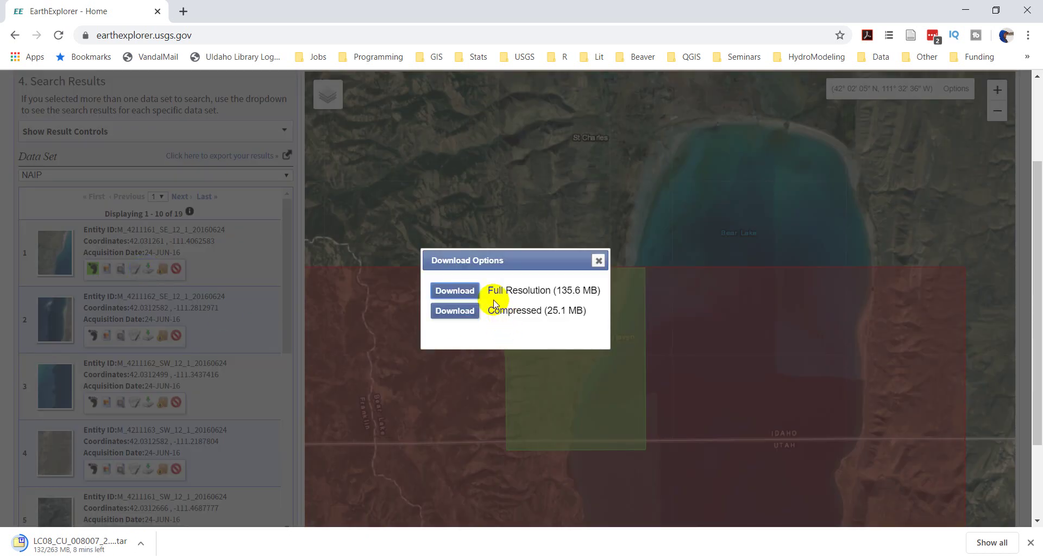
pyautogui.click(444, 293)
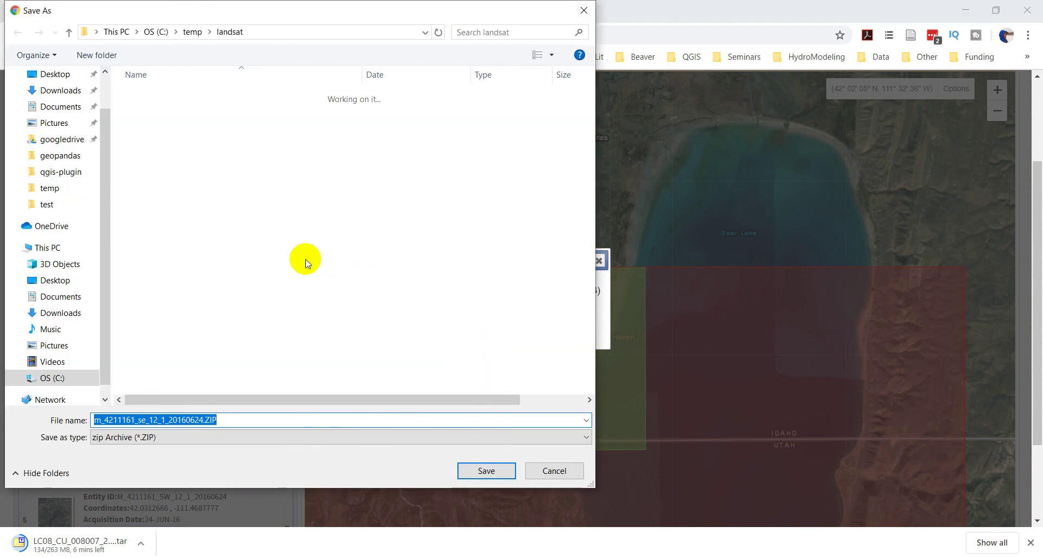
pyautogui.click(192, 32)
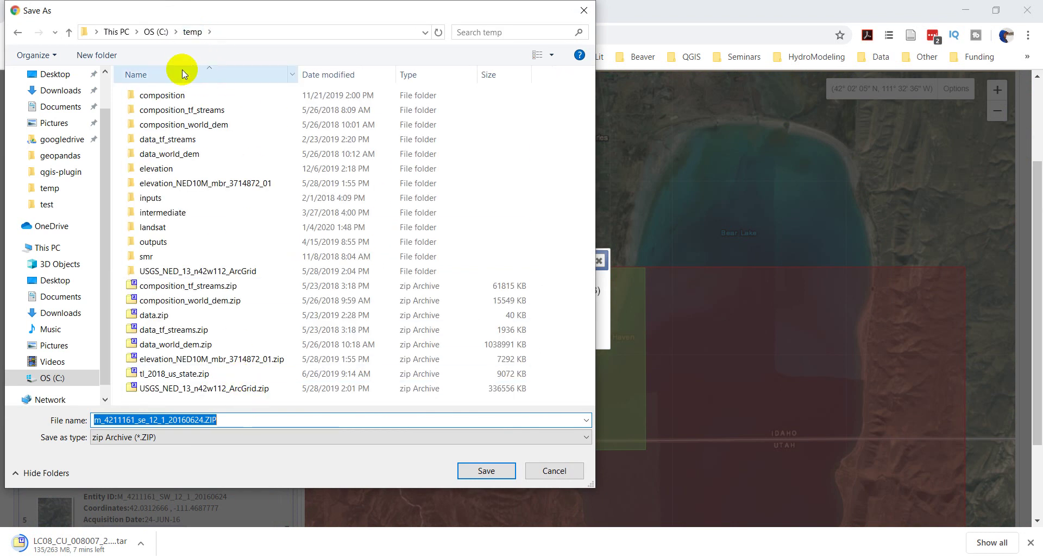
pyautogui.click(97, 55)
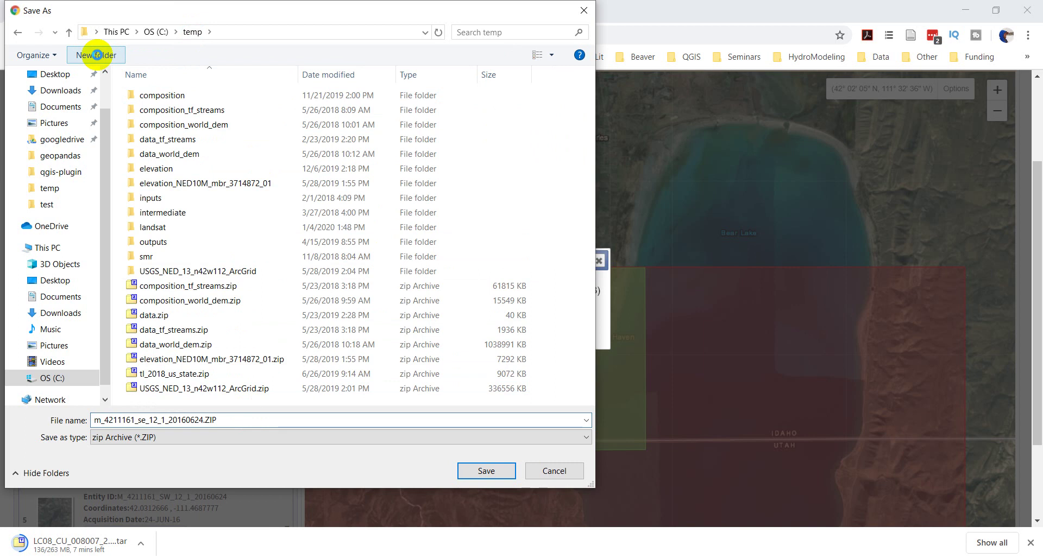
pyautogui.write('naip')
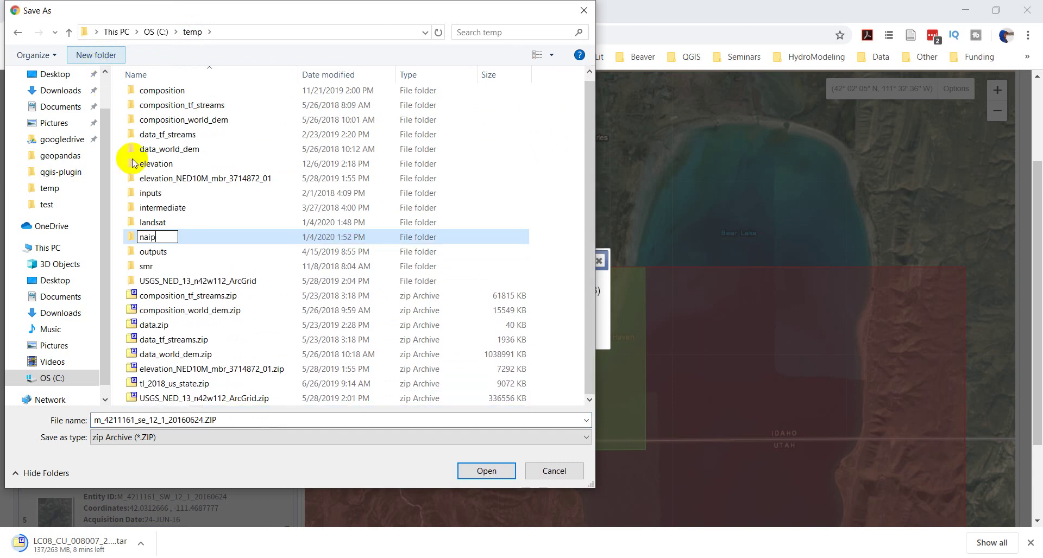
pyautogui.press('Return')
pyautogui.doubleClick(157, 239)
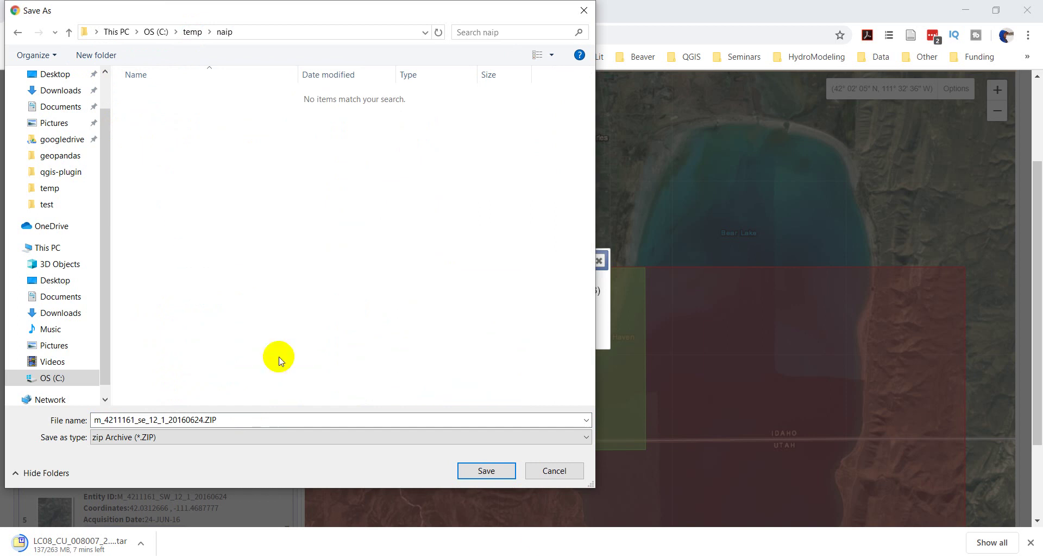
pyautogui.click(485, 471)
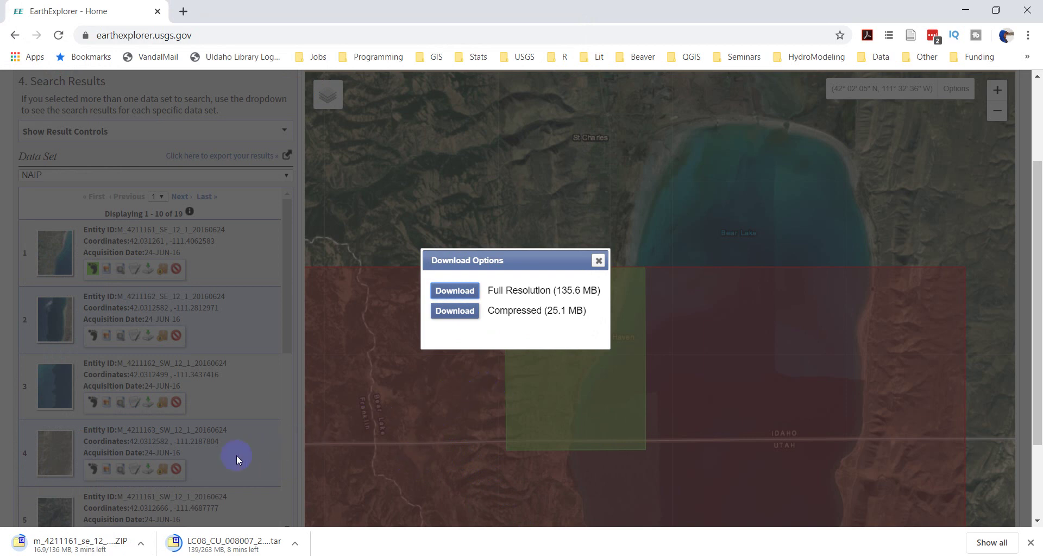
# - Extract the NAIP zip in temp\naip with 7-Zip Extract Here, then close the folder
pyautogui.click(599, 262)
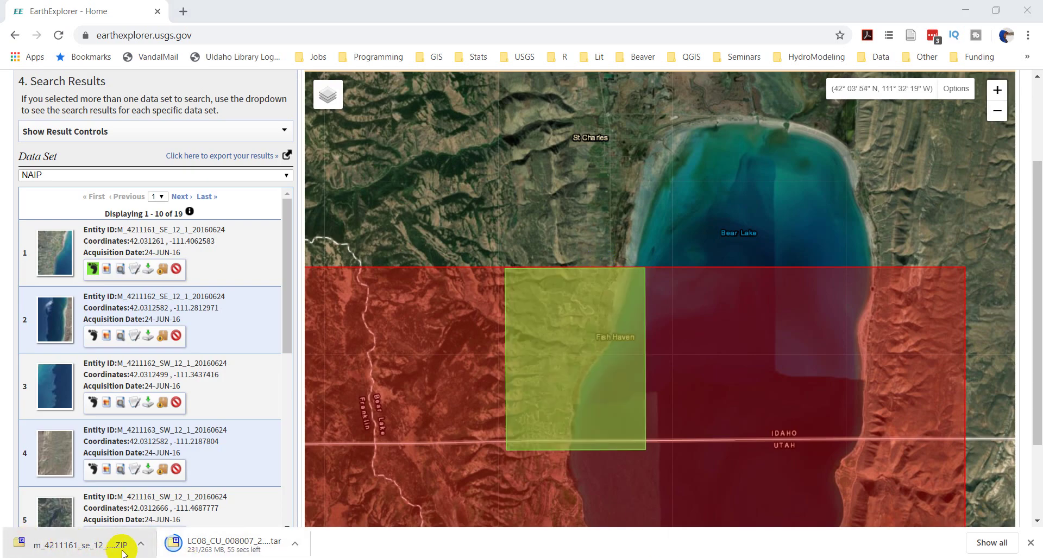
pyautogui.click(151, 545)
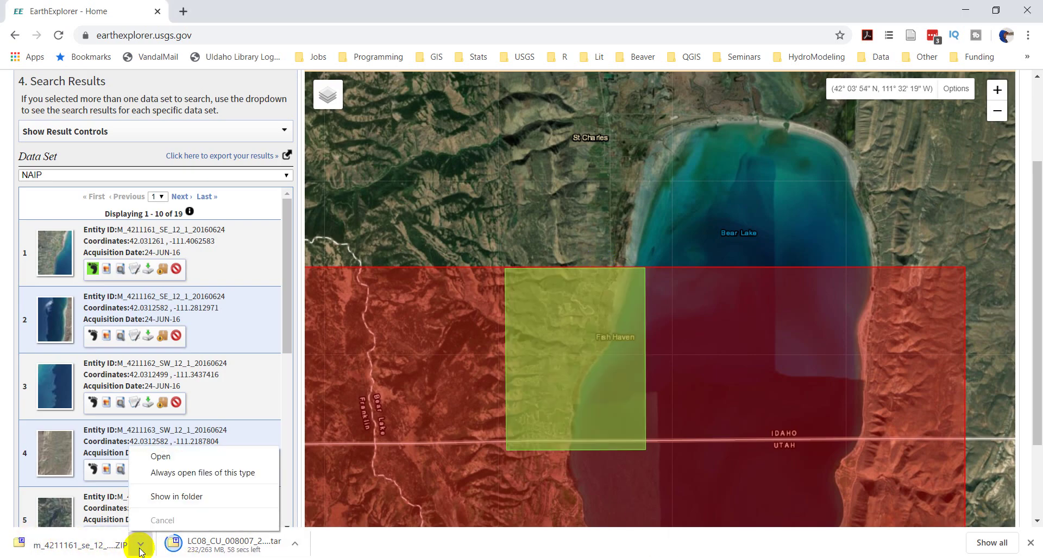
pyautogui.click(172, 497)
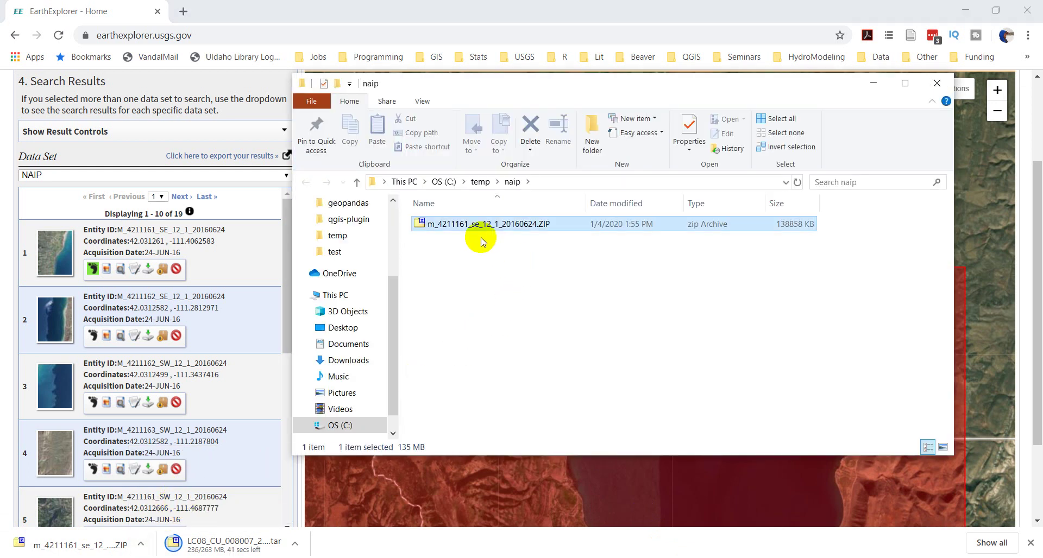
pyautogui.click(429, 227)
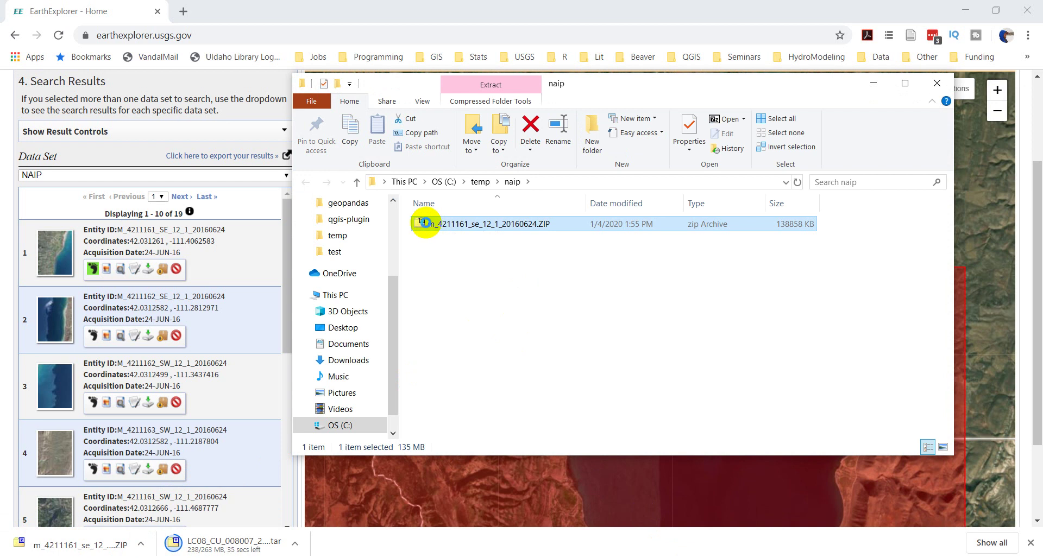
pyautogui.rightClick(427, 227)
pyautogui.moveTo(410, 247)
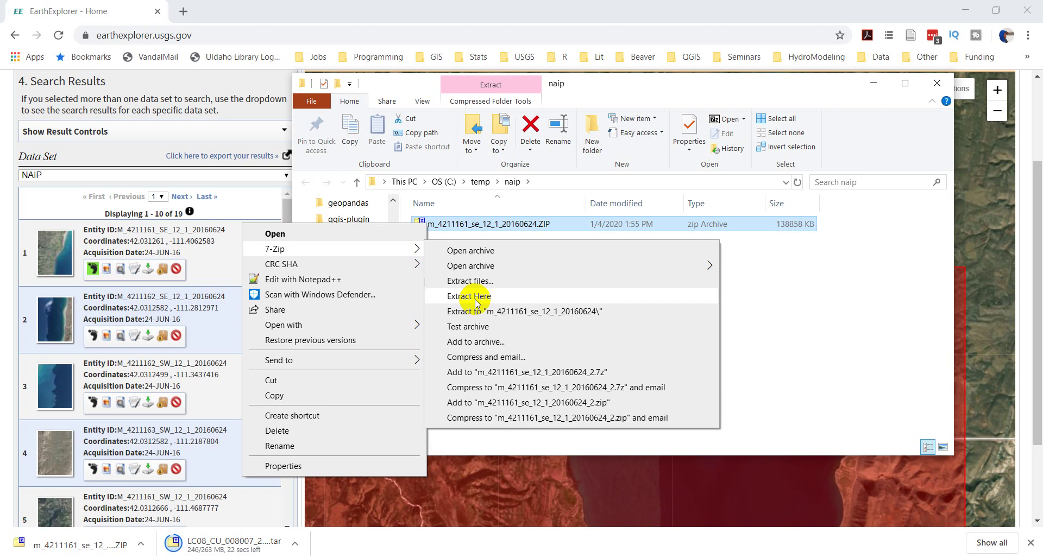
pyautogui.click(476, 303)
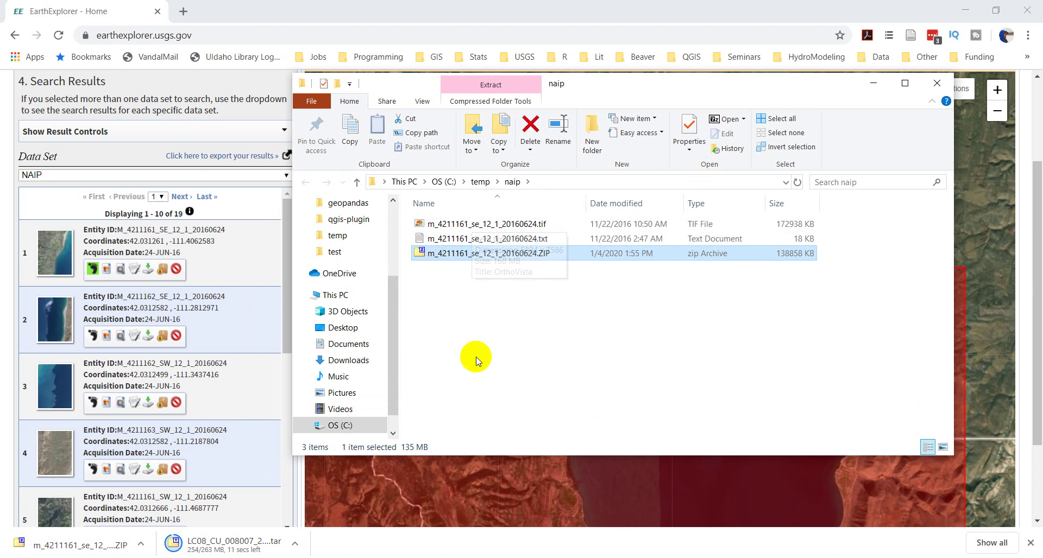
pyautogui.click(938, 86)
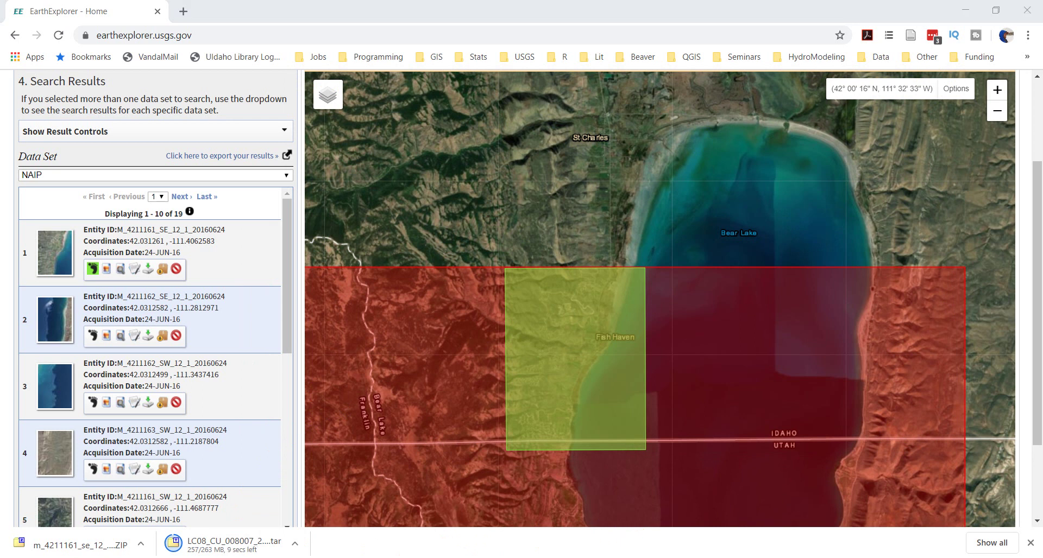
# - Extract the LC08 surface-reflectance .tar in temp\landsat into its own folder using 7-Zip
pyautogui.click(295, 543)
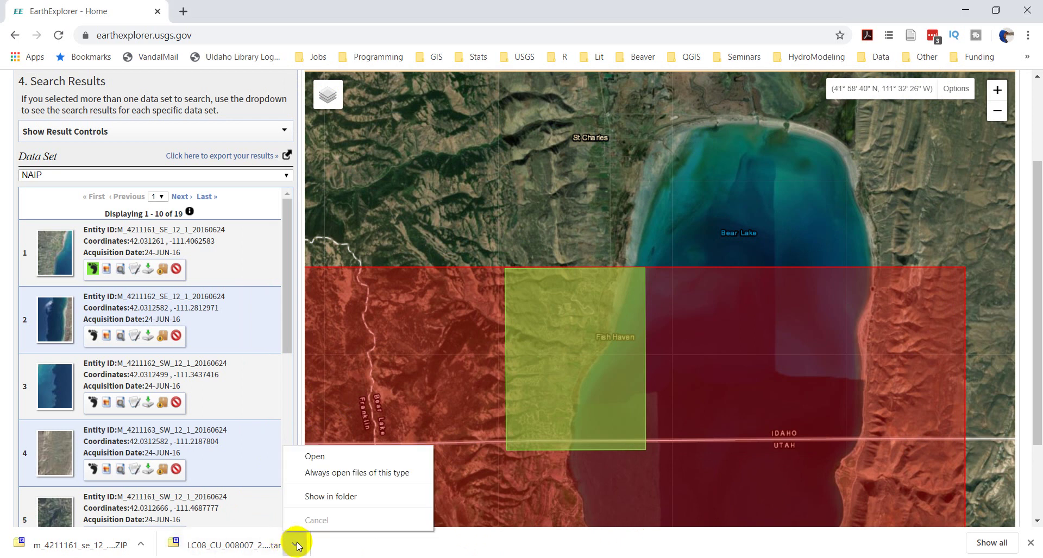
pyautogui.click(335, 498)
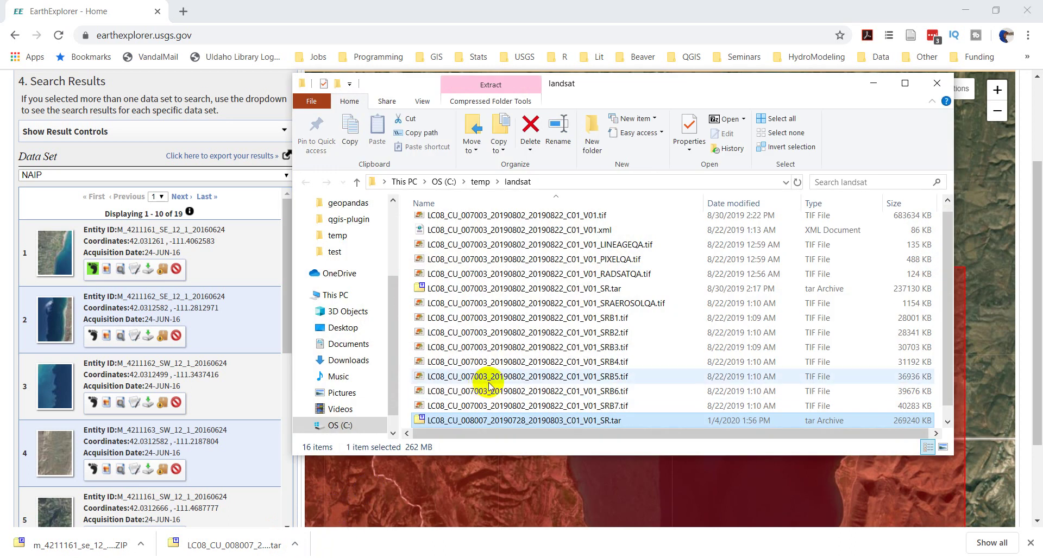
pyautogui.scroll(-1, 451, 425)
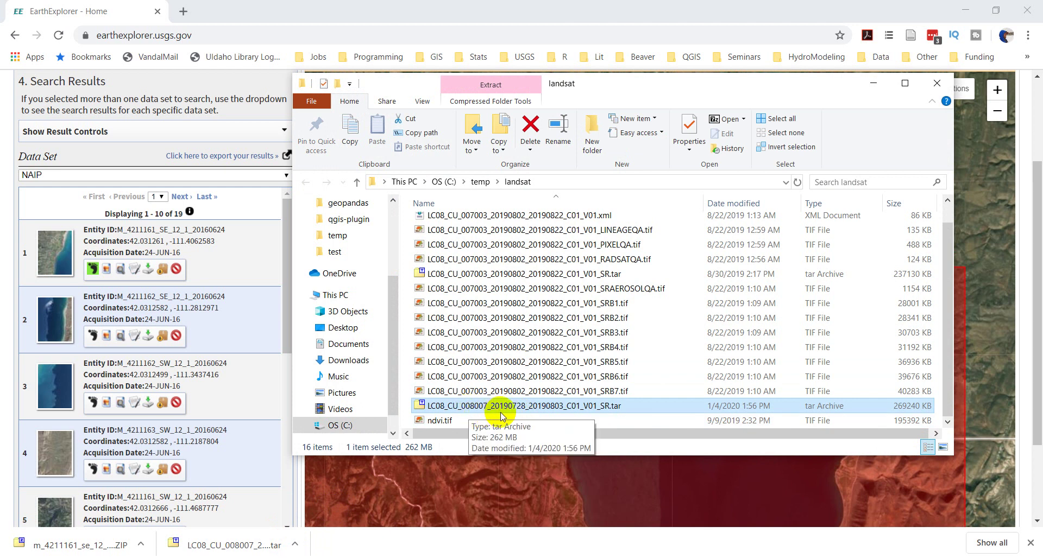
pyautogui.rightClick(532, 408)
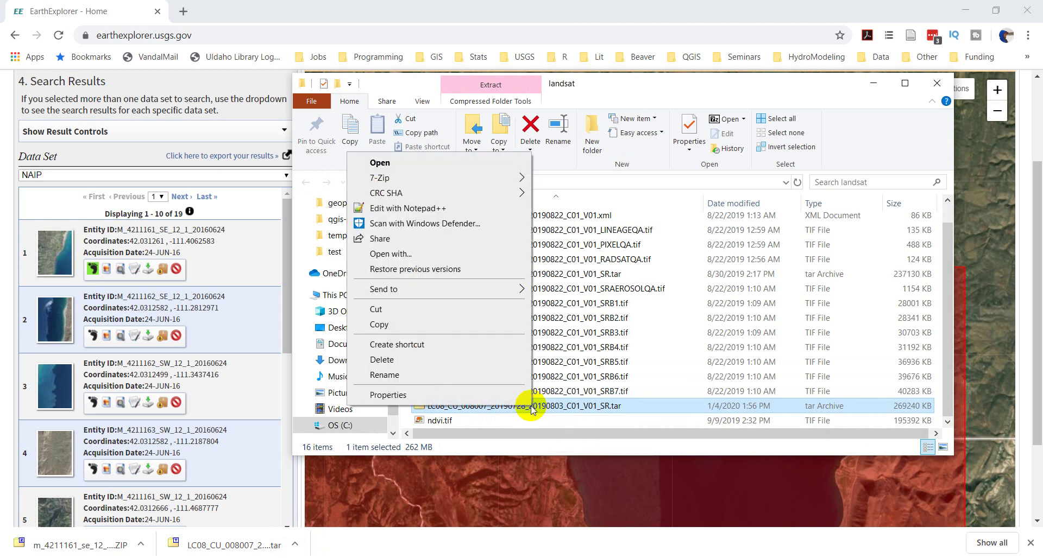
pyautogui.moveTo(468, 182)
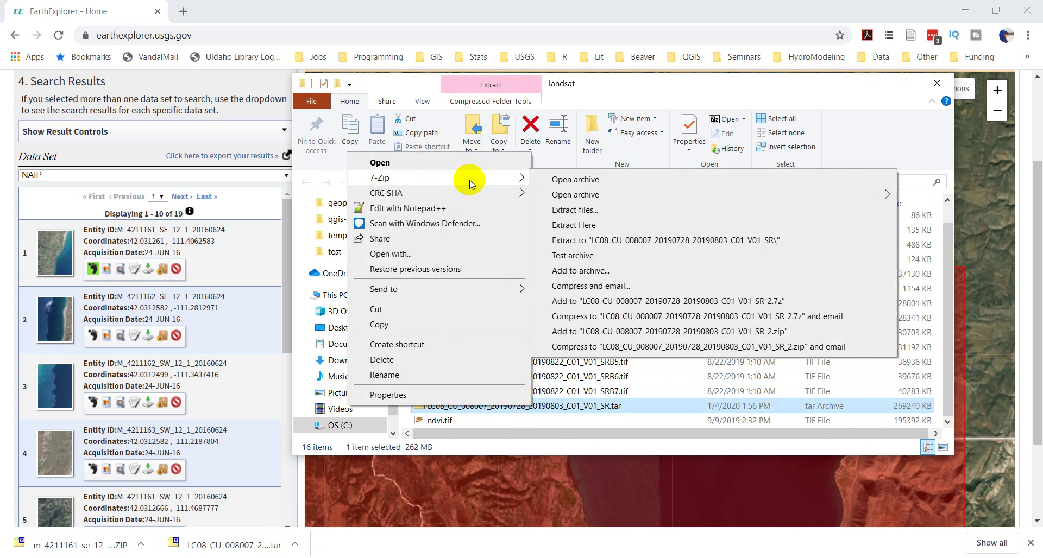
pyautogui.click(575, 212)
pyautogui.click(513, 370)
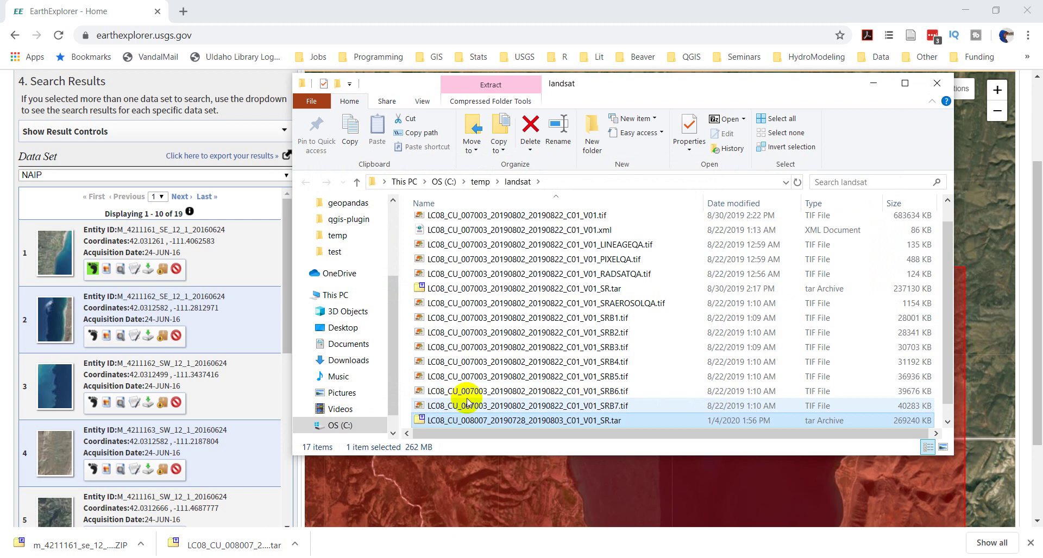
pyautogui.scroll(1, 472, 383)
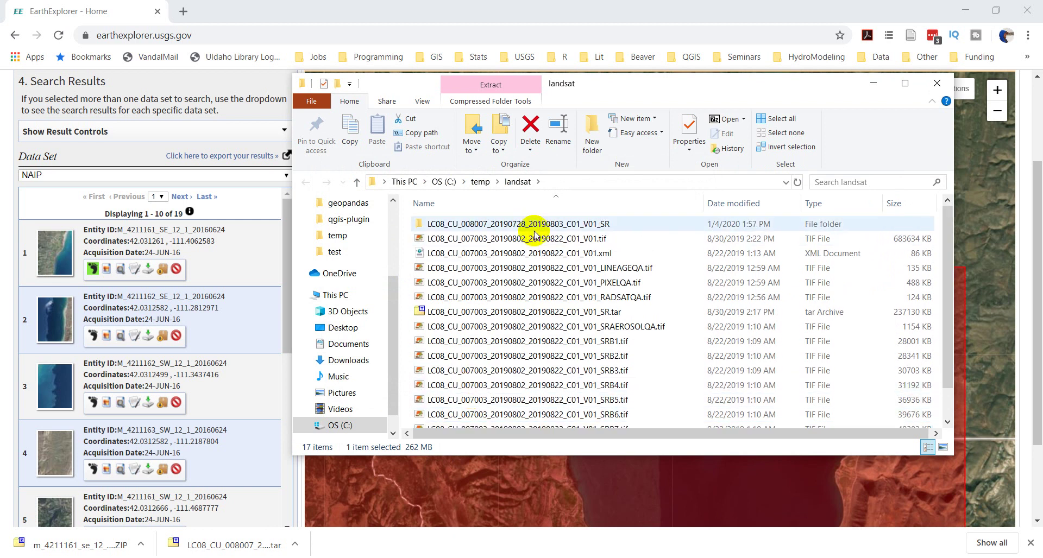
# - Open the extracted LC08 folder in Details view with the Name column widened
pyautogui.click(482, 227)
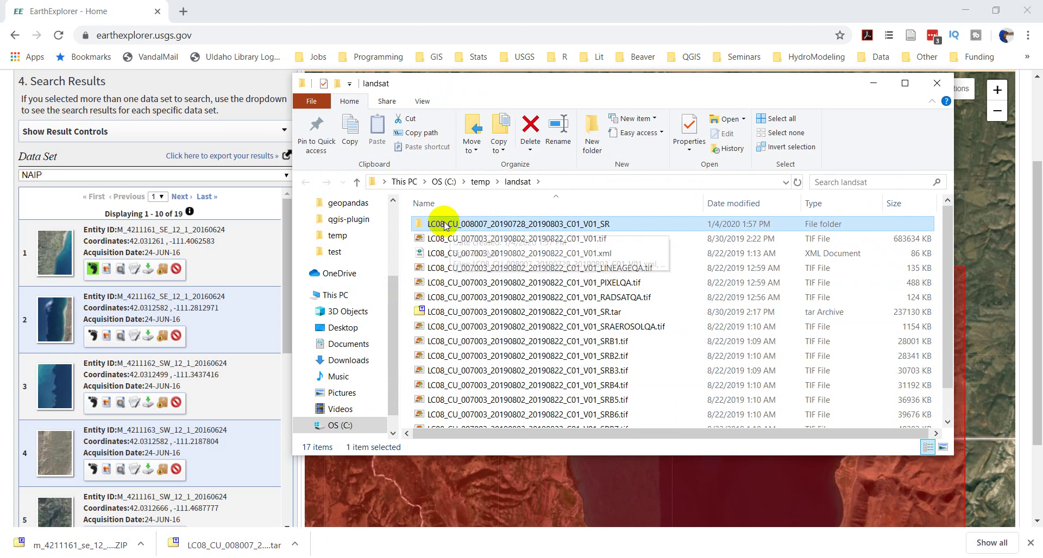
pyautogui.doubleClick(446, 229)
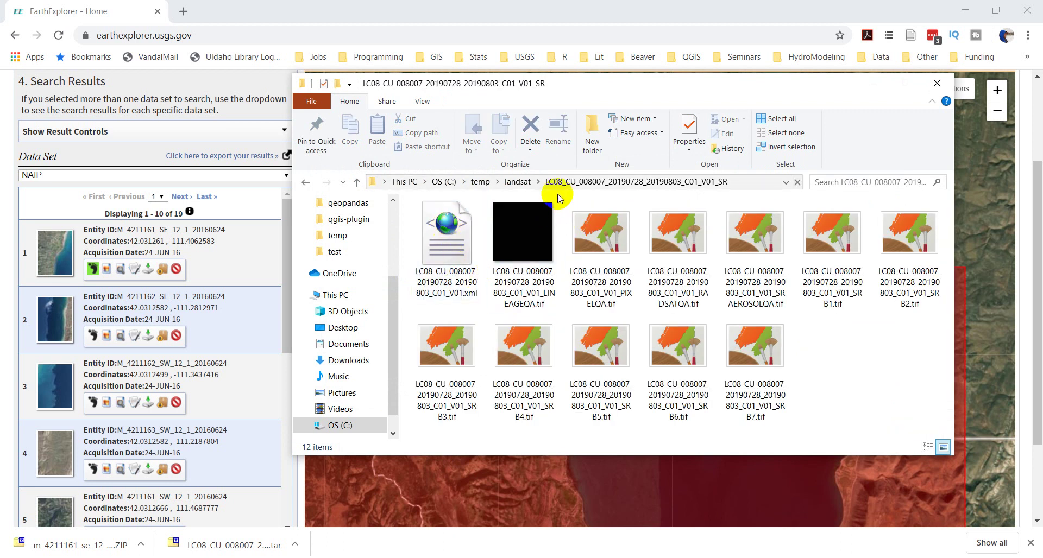
pyautogui.click(423, 103)
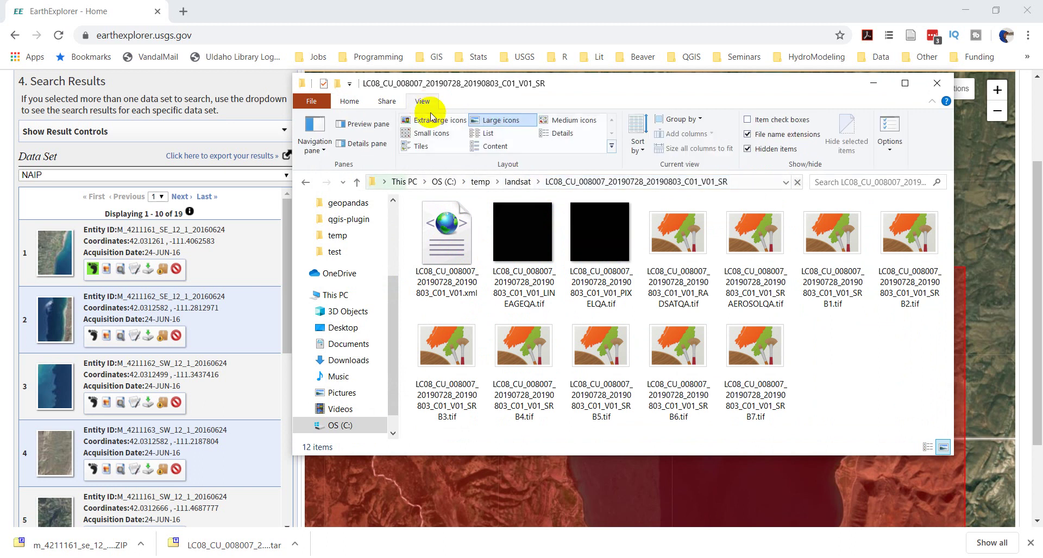
pyautogui.click(555, 136)
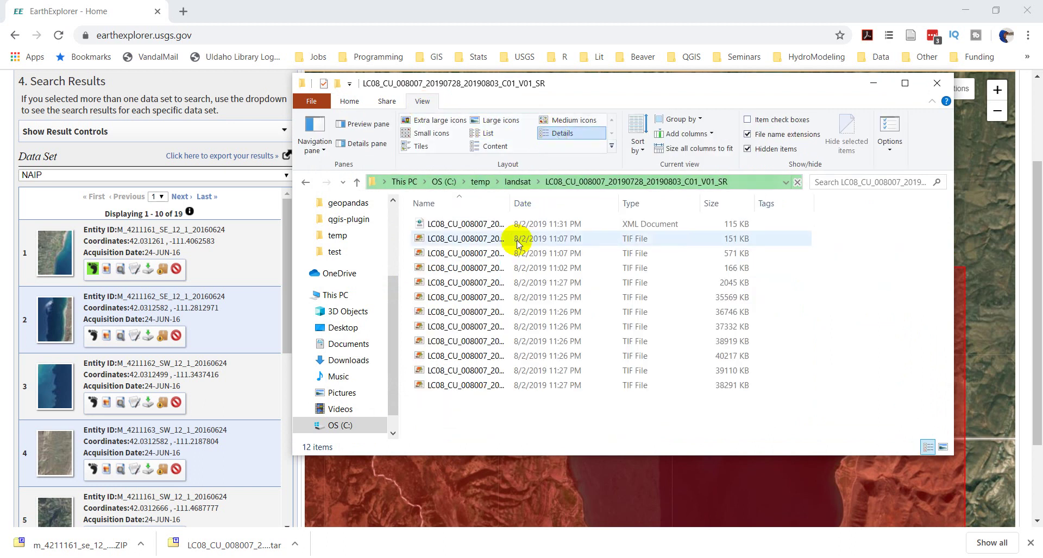
pyautogui.moveTo(512, 204); pyautogui.dragTo(713, 197)
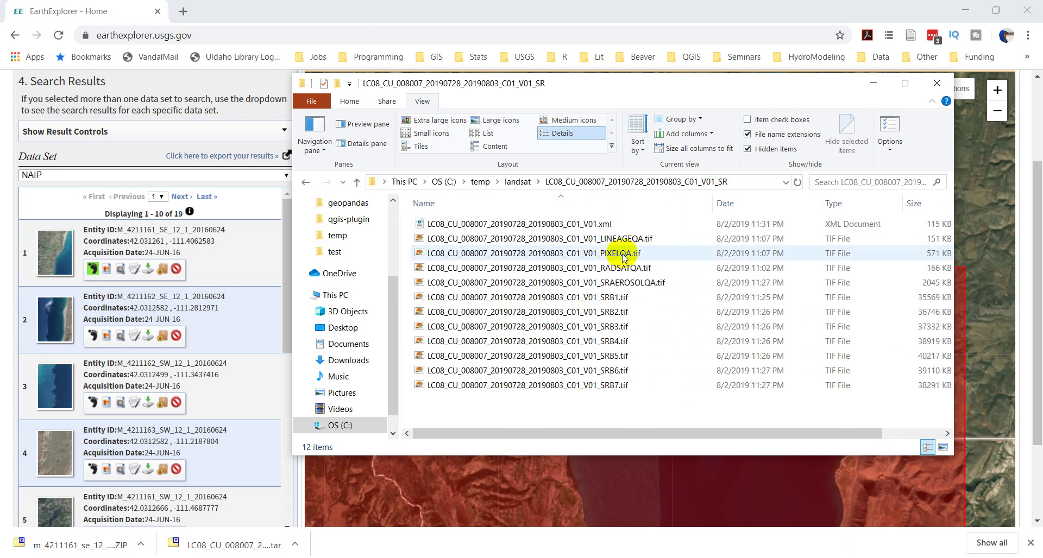